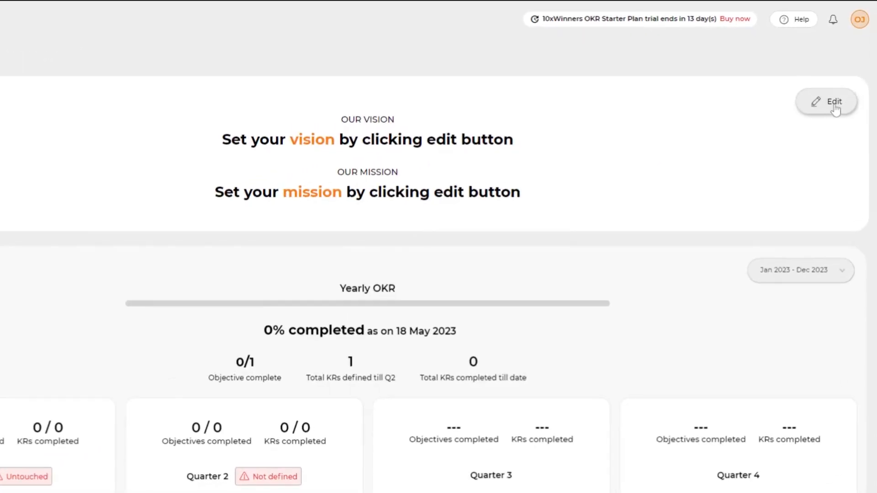
pyautogui.scroll(-3, 795, 207)
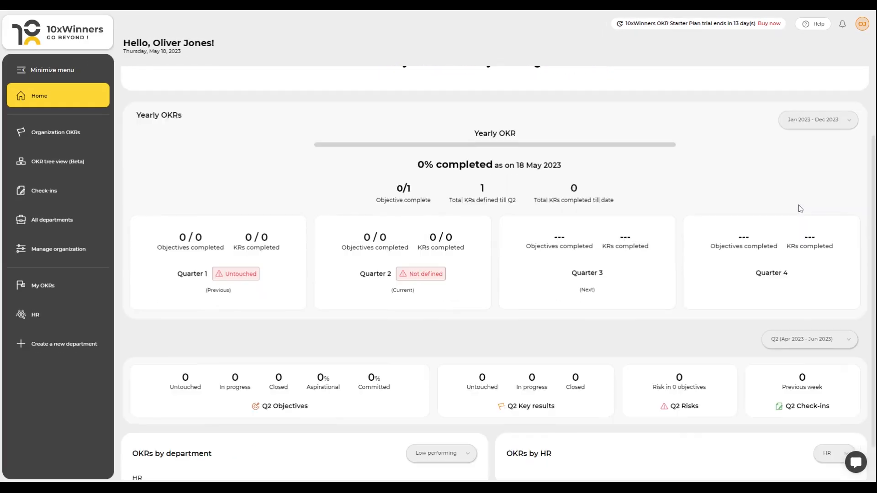
pyautogui.scroll(-1, 797, 216)
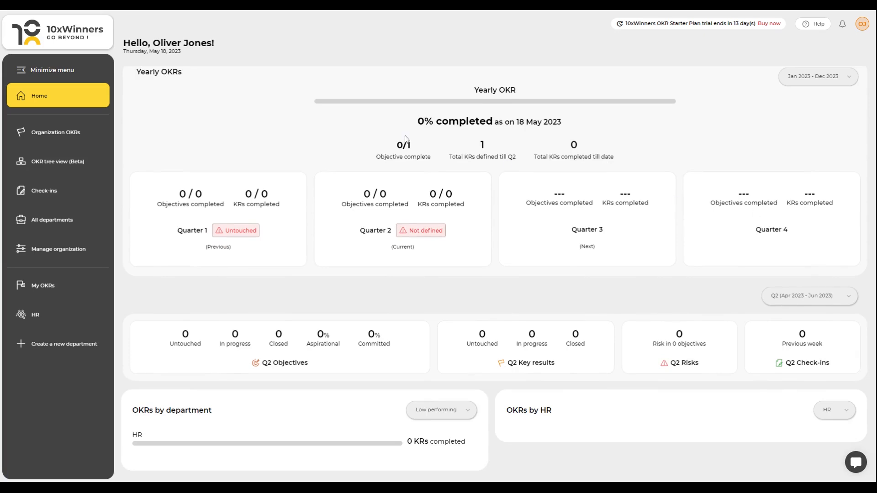
pyautogui.click(56, 70)
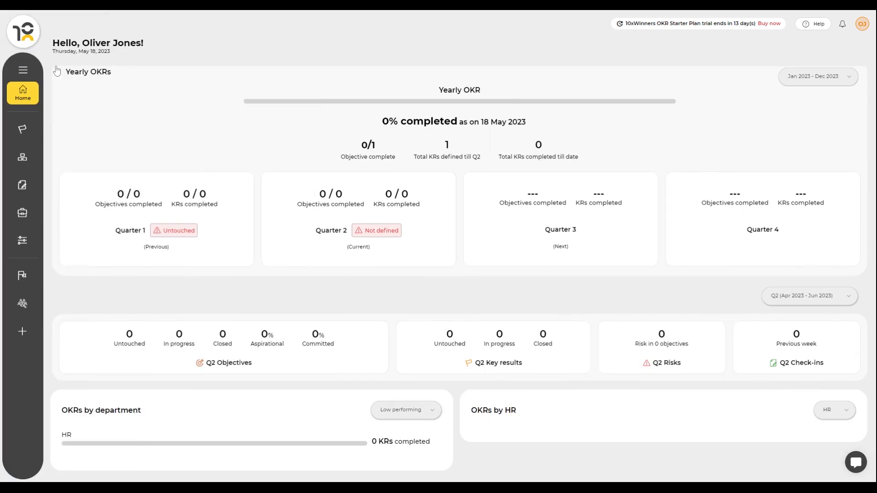
pyautogui.click(22, 73)
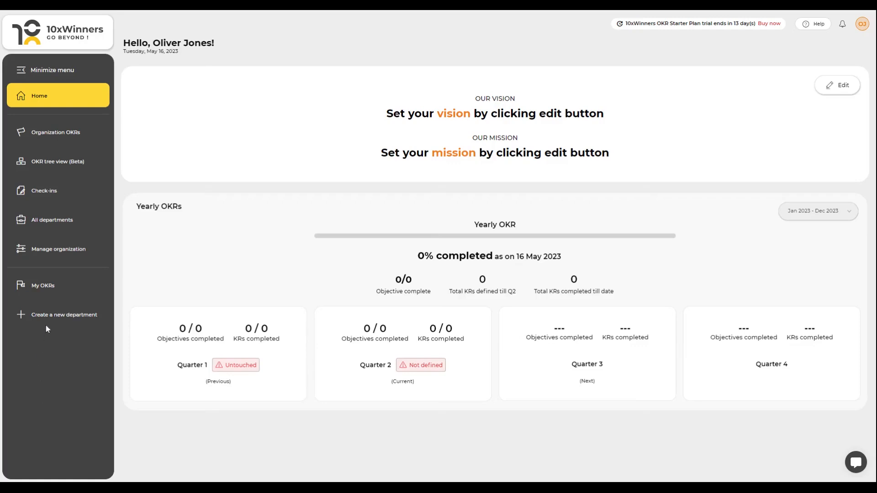
# Step: Create a new department named Sales with a money-bag icon
pyautogui.click(52, 315)
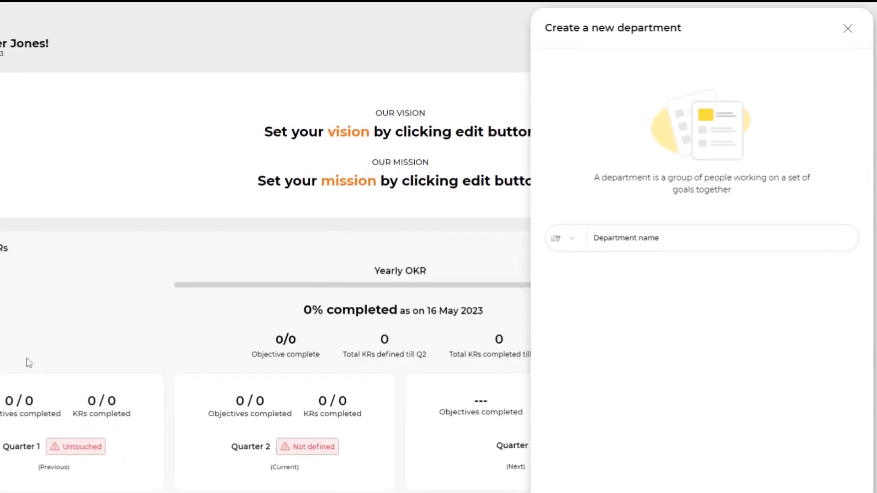
pyautogui.click(558, 258)
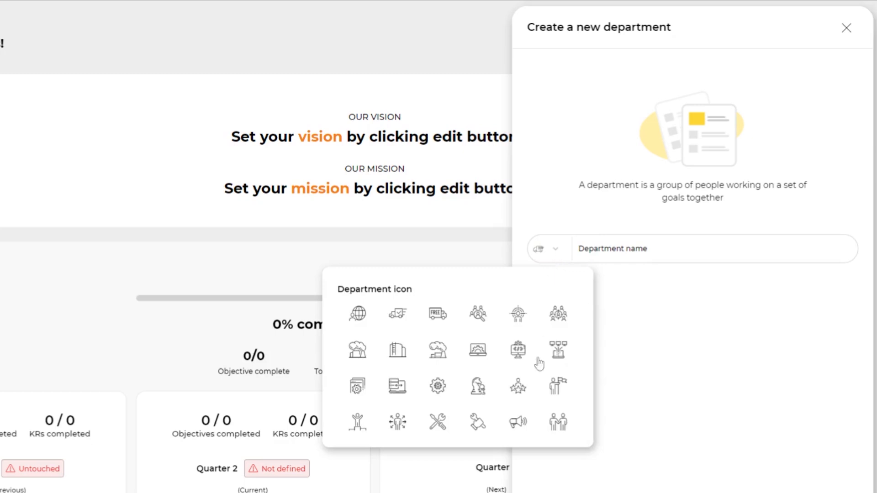
pyautogui.scroll(-2, 528, 380)
pyautogui.click(521, 375)
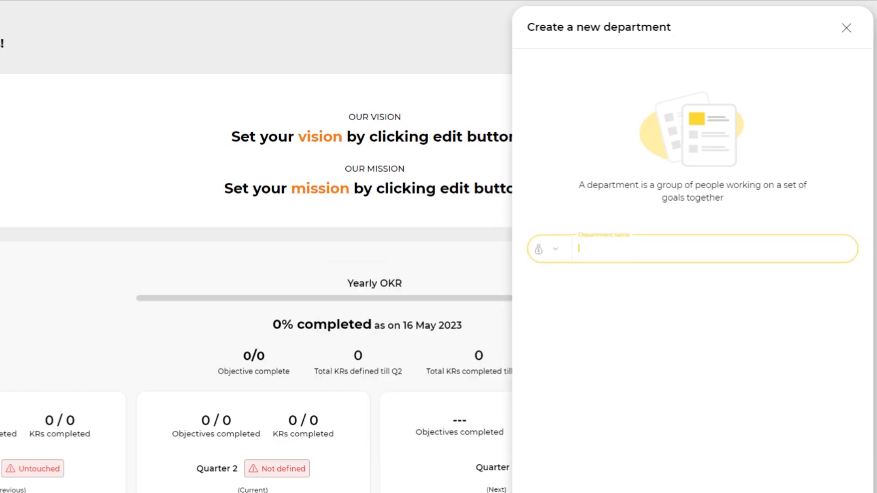
pyautogui.write('Sales')
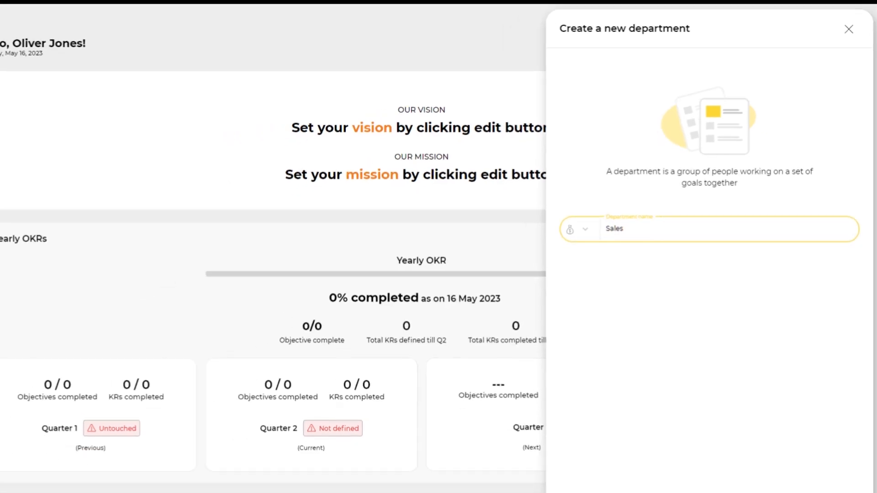
pyautogui.click(760, 458)
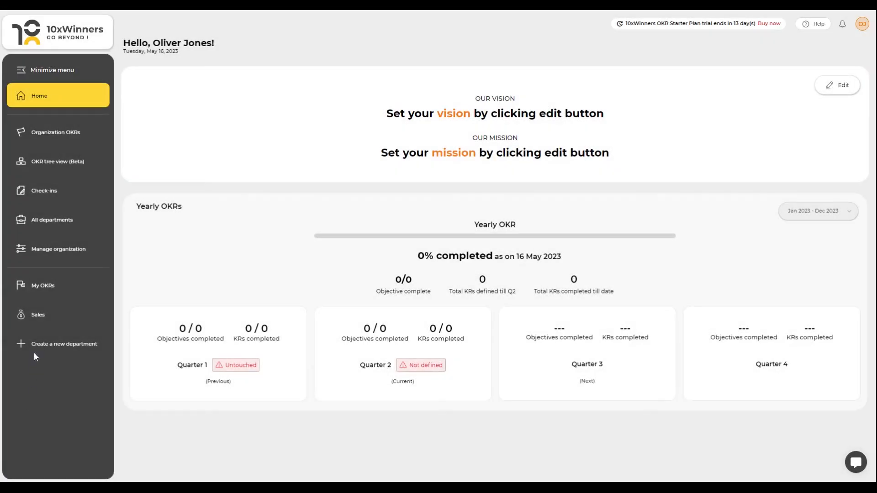
# Step: Start inviting users to the organization and paste a user's e-mail address under the Sales department
pyautogui.click(62, 253)
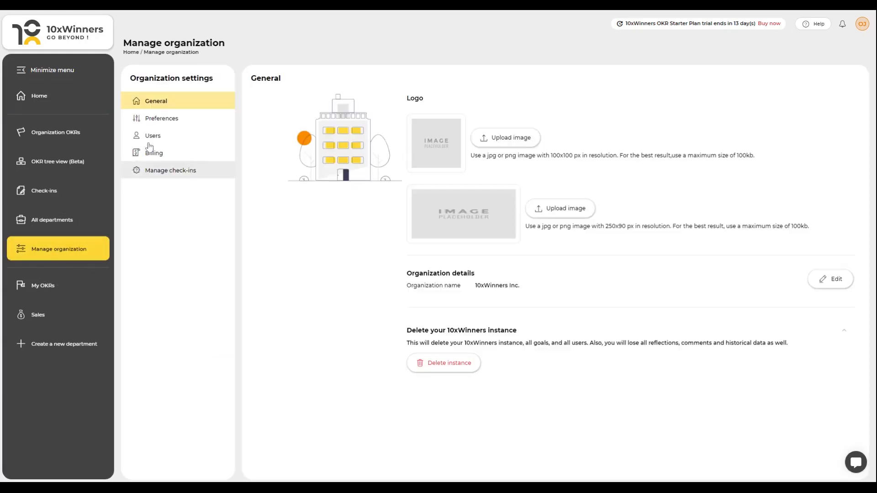
pyautogui.click(154, 136)
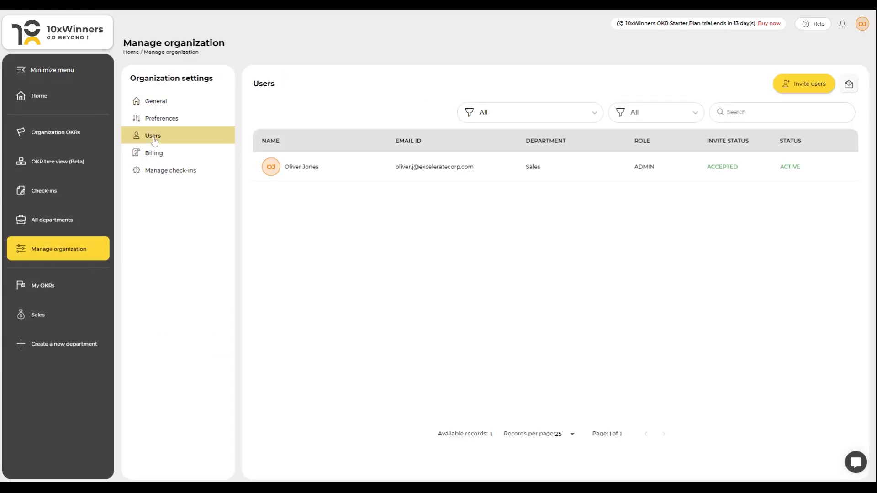
pyautogui.click(792, 87)
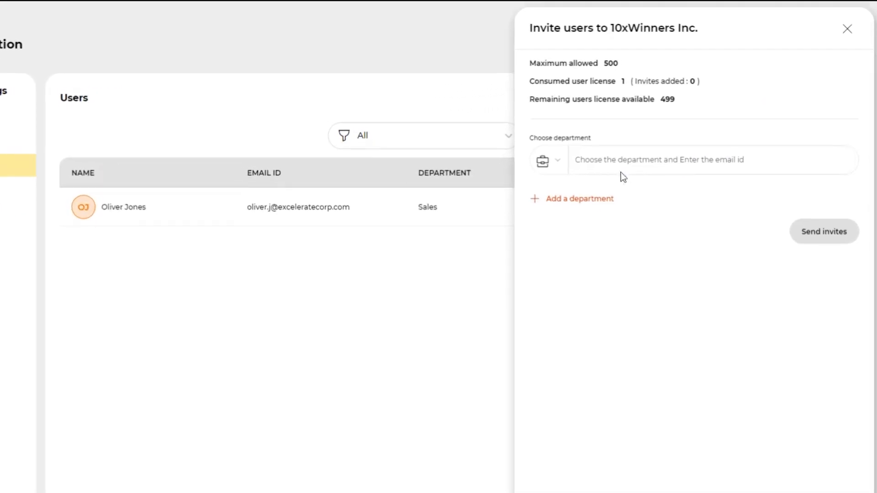
pyautogui.click(525, 174)
pyautogui.click(500, 205)
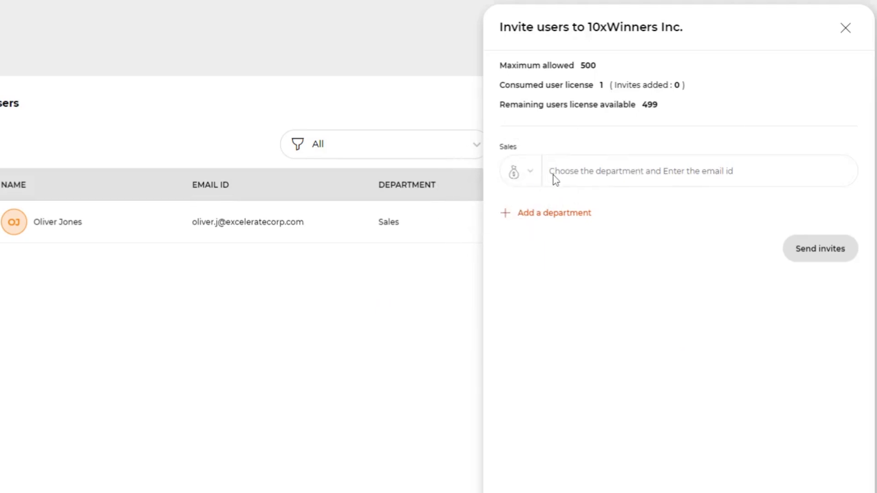
pyautogui.click(573, 167)
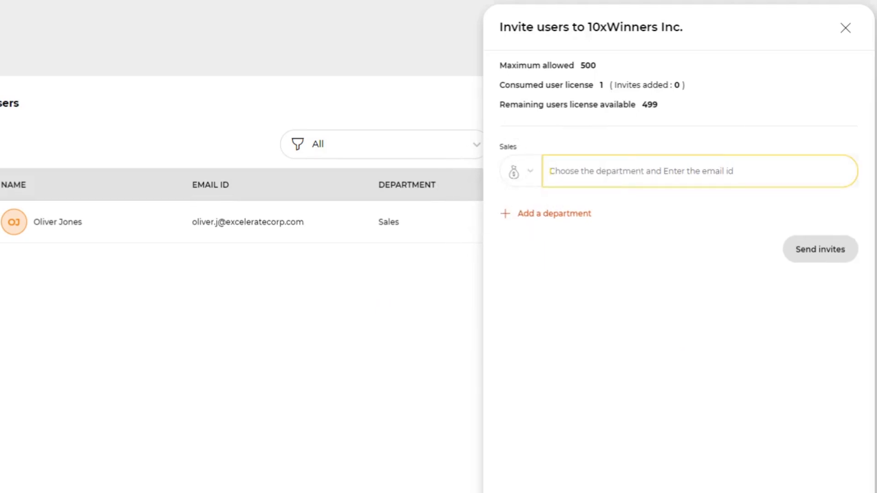
pyautogui.hotkey('ctrl', 'v')
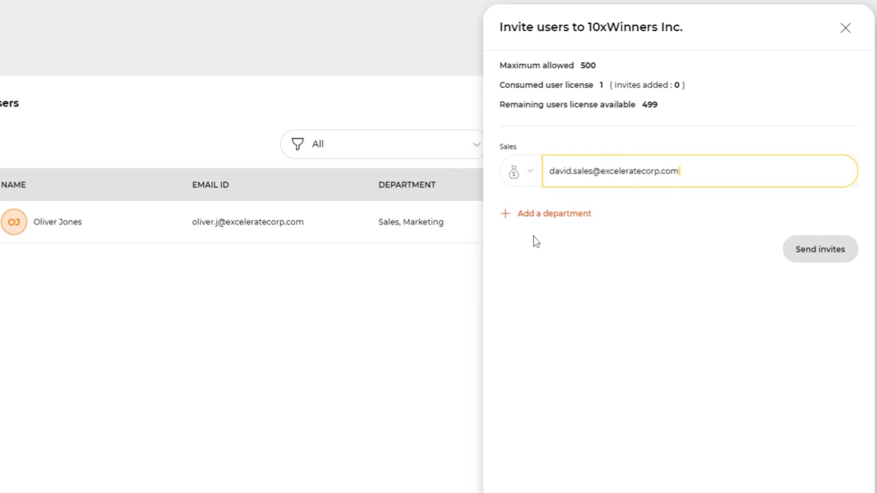
# Step: Add a Marketing department row with another user's e-mail address and send the invites
pyautogui.click(527, 220)
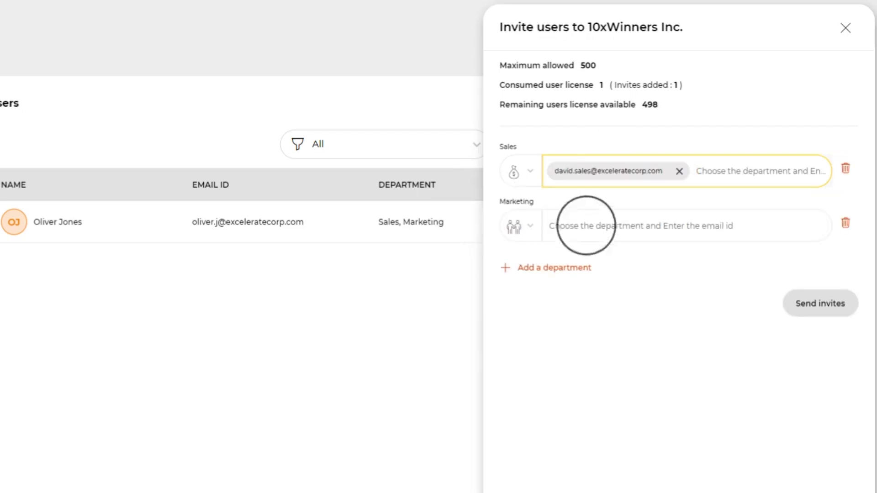
pyautogui.click(586, 225)
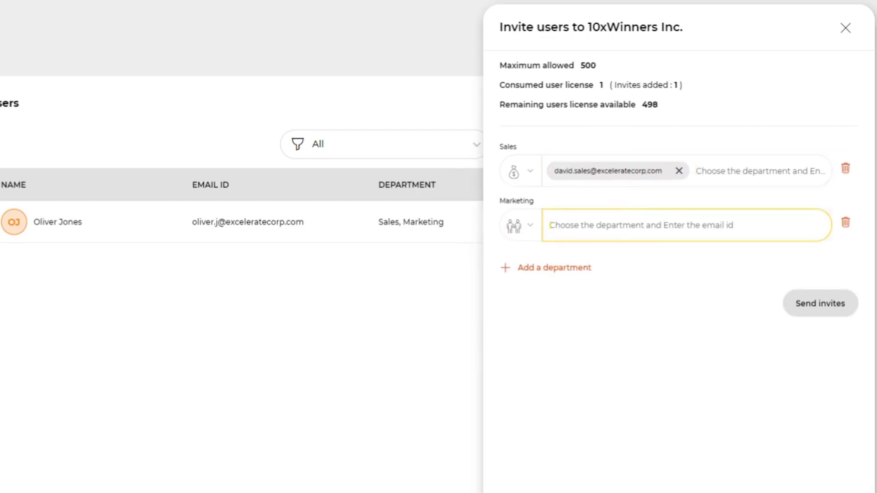
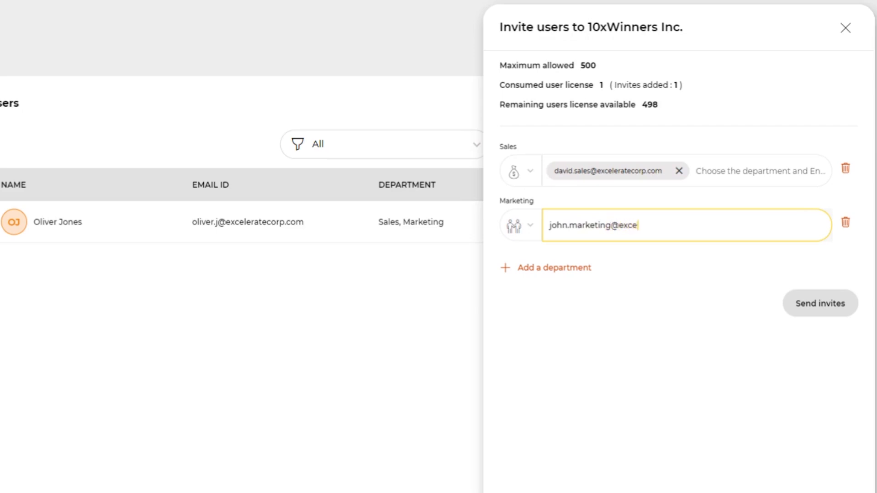
pyautogui.press('Return')
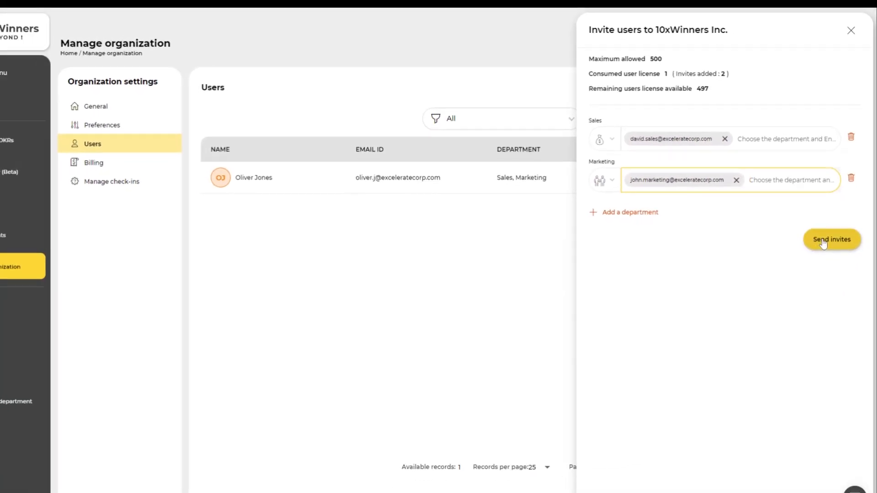
pyautogui.click(827, 228)
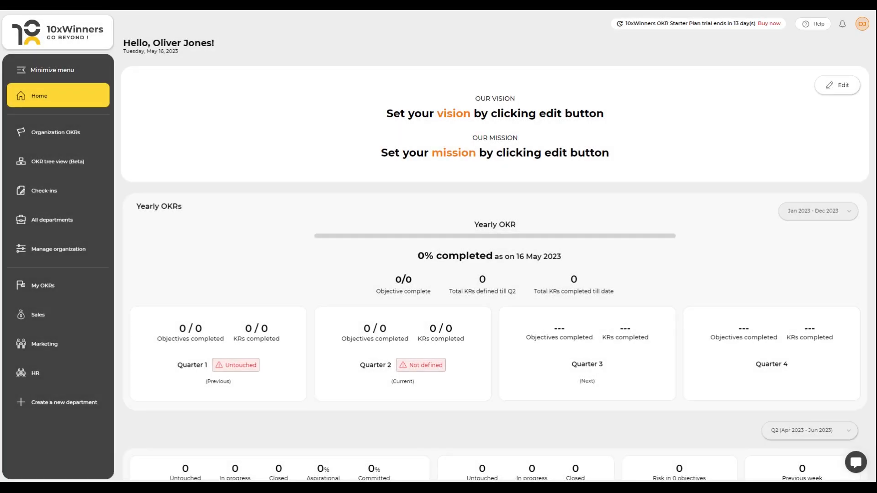
# Step: Turn on organization OKR access for the Sales department user and save
pyautogui.click(70, 257)
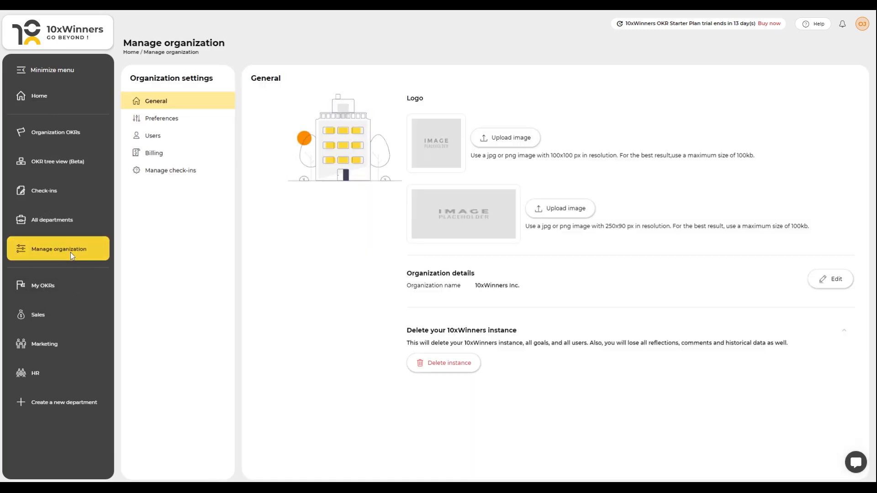
pyautogui.click(155, 136)
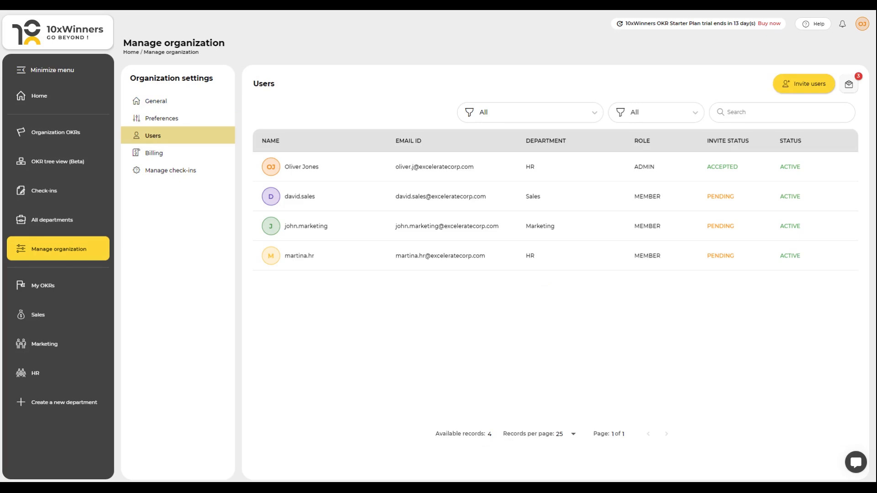
pyautogui.click(560, 195)
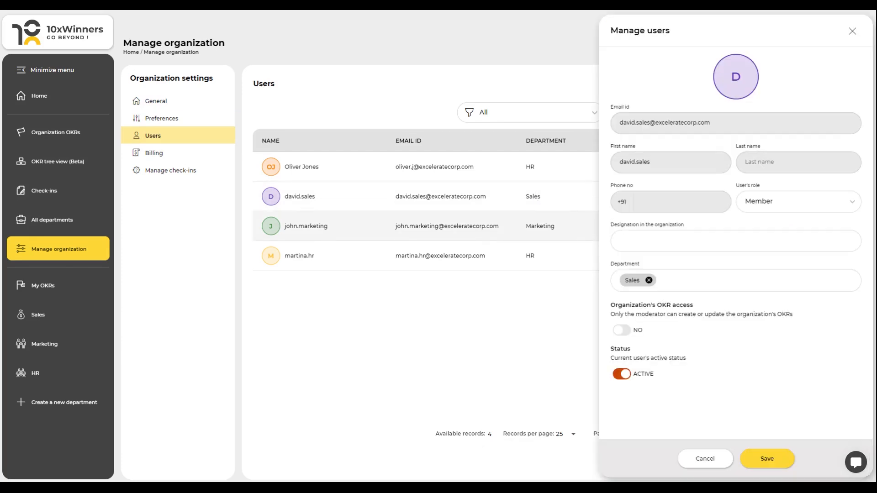
pyautogui.click(626, 333)
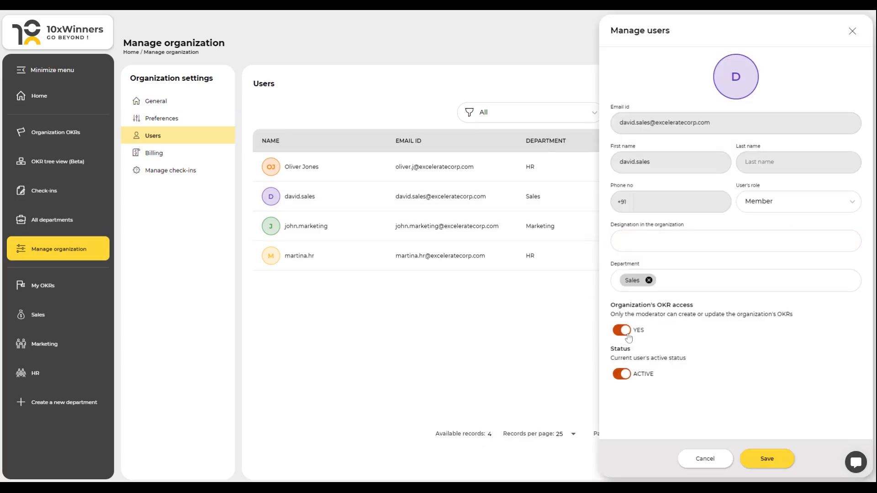
pyautogui.click(766, 458)
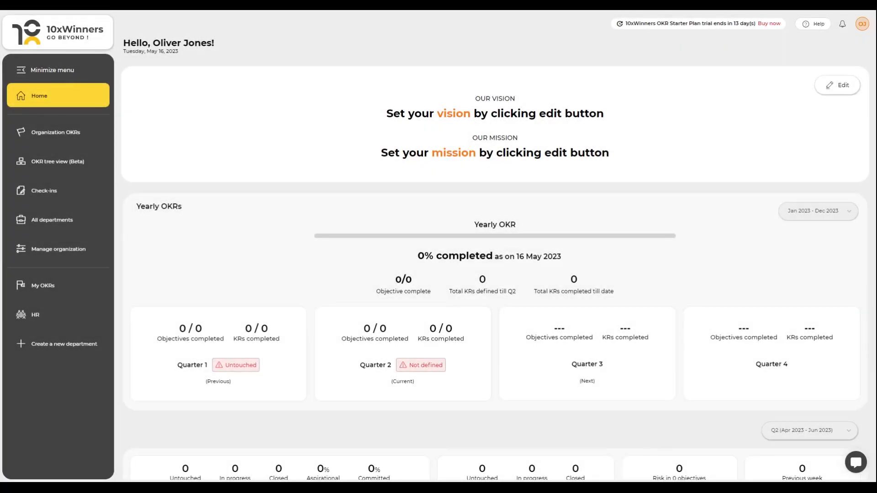
# Step: Add the Marketing user to the HR department's members by searching for them in the member list
pyautogui.click(53, 221)
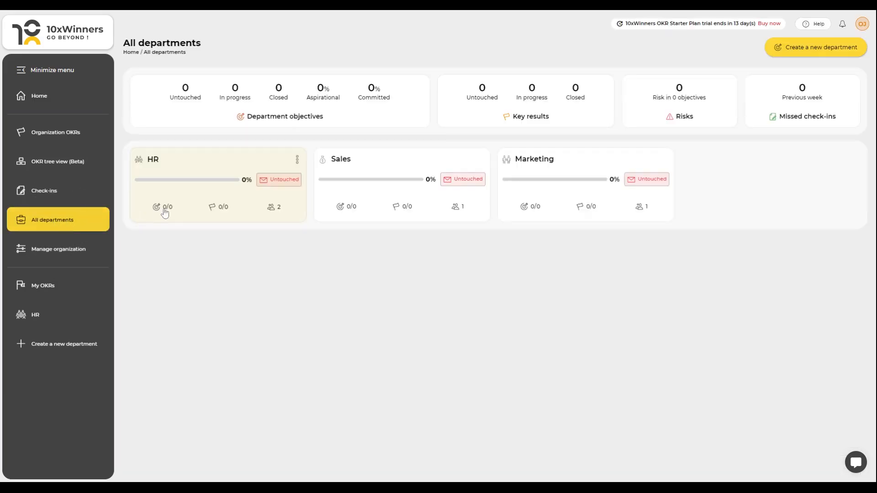
pyautogui.click(297, 160)
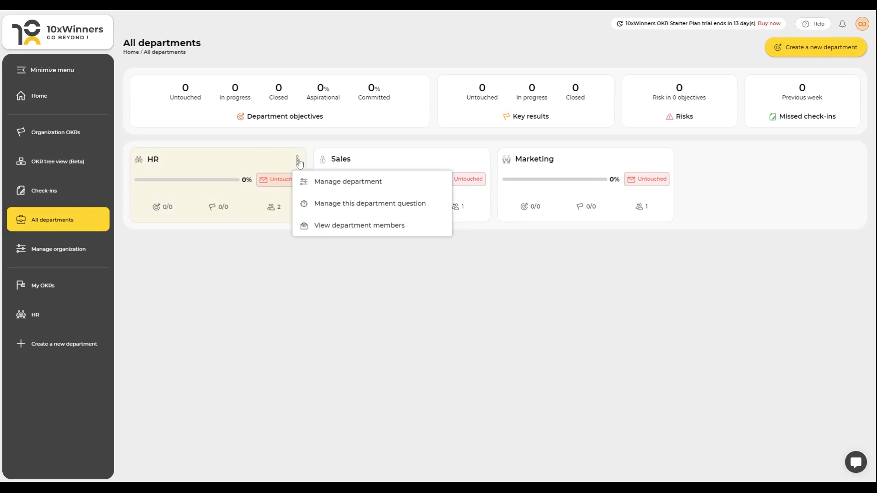
pyautogui.click(338, 226)
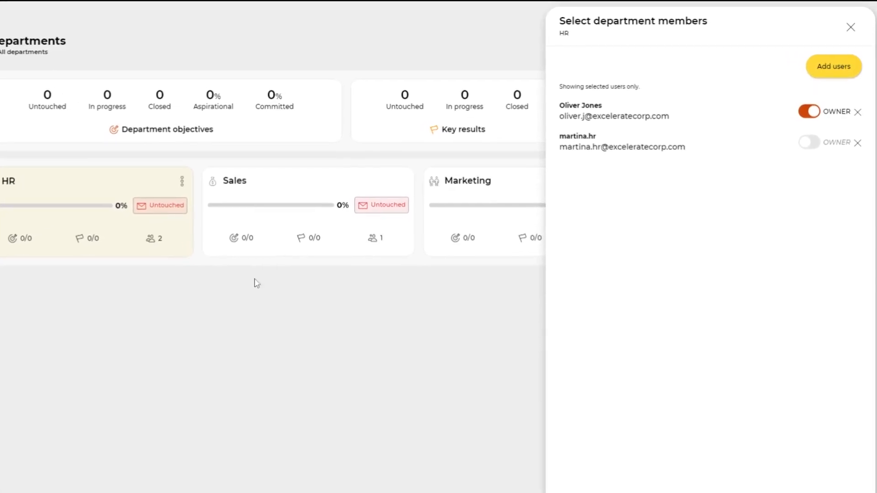
pyautogui.click(822, 69)
pyautogui.click(617, 105)
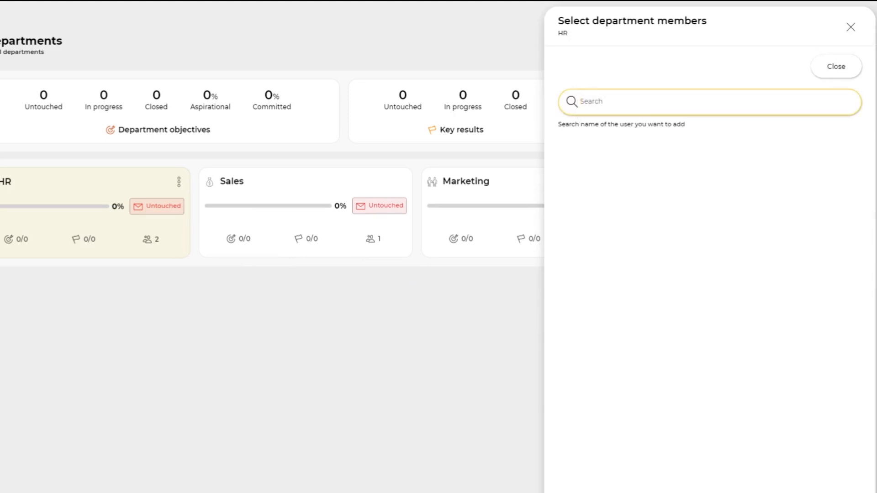
pyautogui.write('jo')
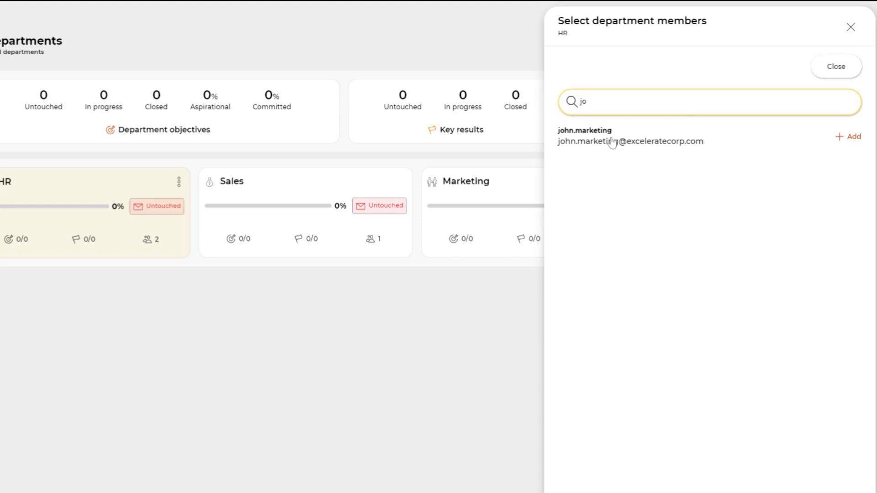
pyautogui.click(846, 137)
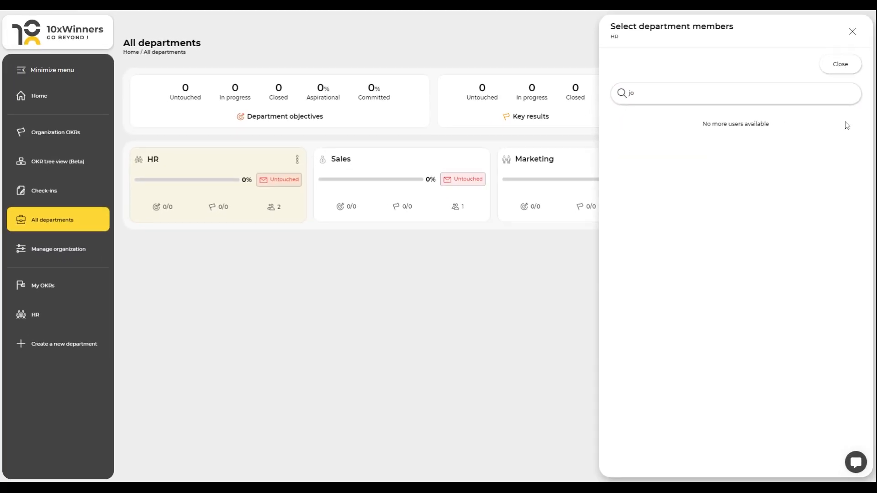
pyautogui.click(843, 67)
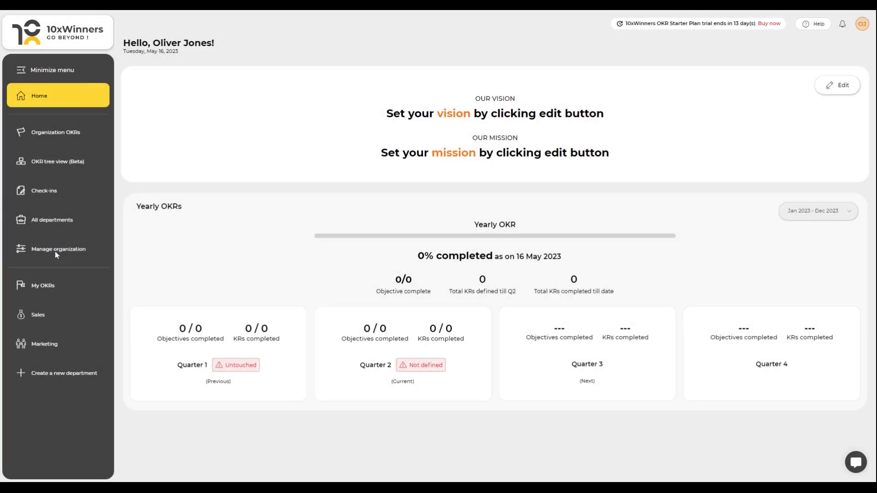
# Step: Open the organization preferences and update the time zone, keeping United States - America/Chicago (GMT-06:00)
pyautogui.click(55, 251)
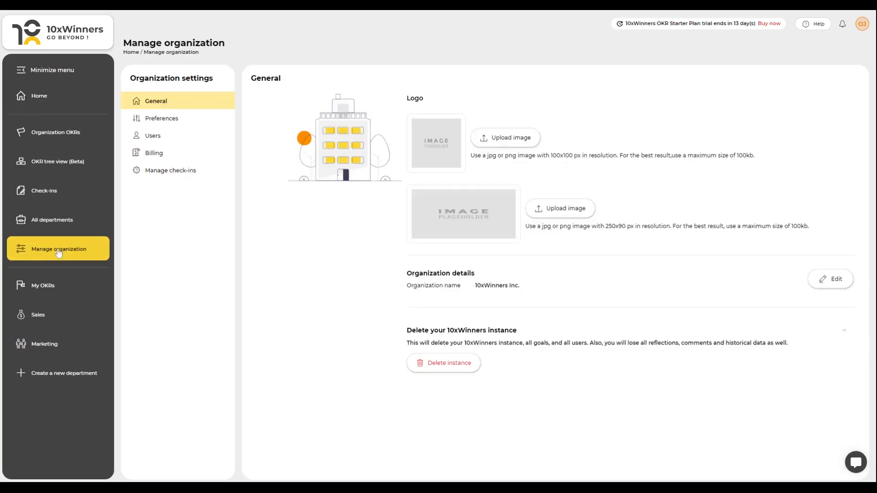
pyautogui.click(165, 121)
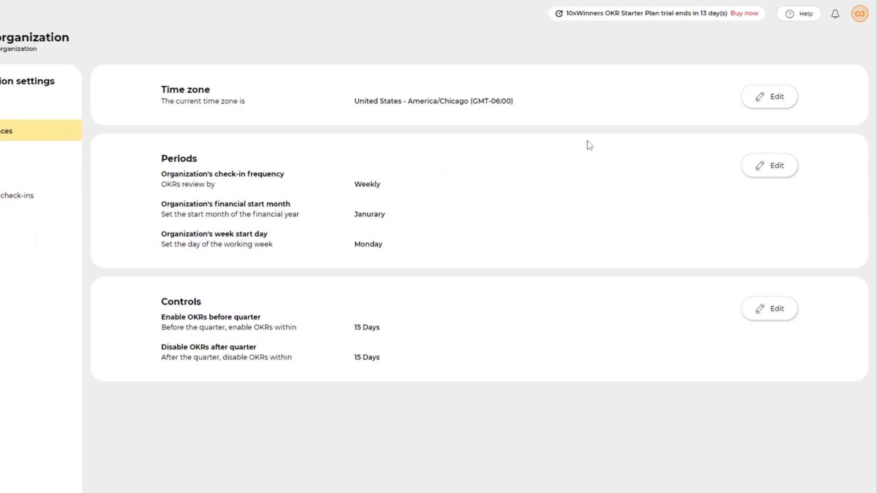
pyautogui.click(767, 98)
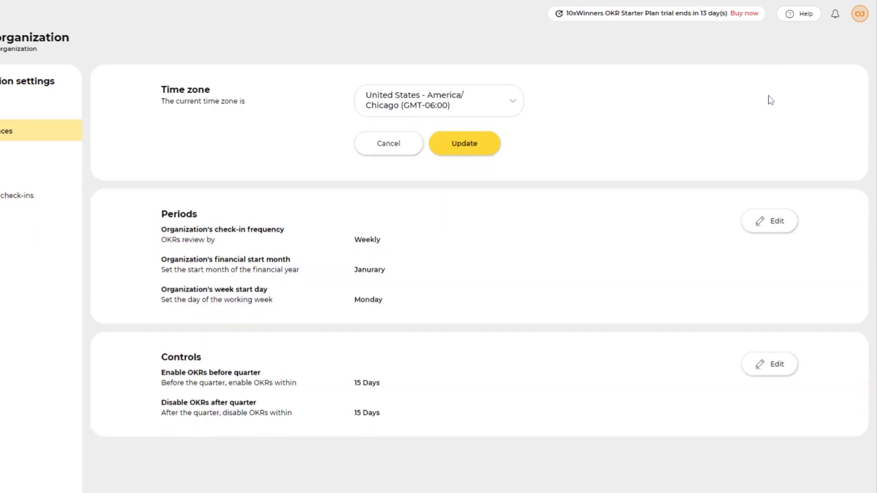
pyautogui.click(457, 149)
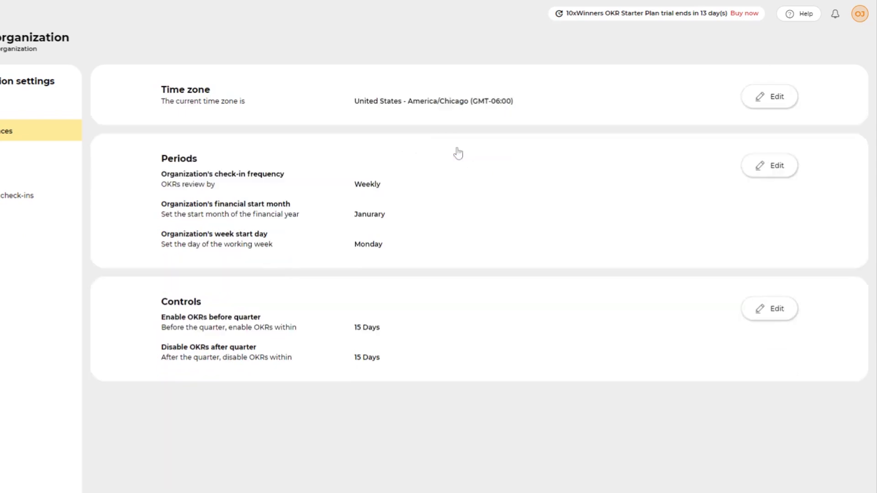
# Step: Update the Periods settings (Weekly, January, Monday) and the Controls settings (15 days before and after quarter)
pyautogui.click(779, 166)
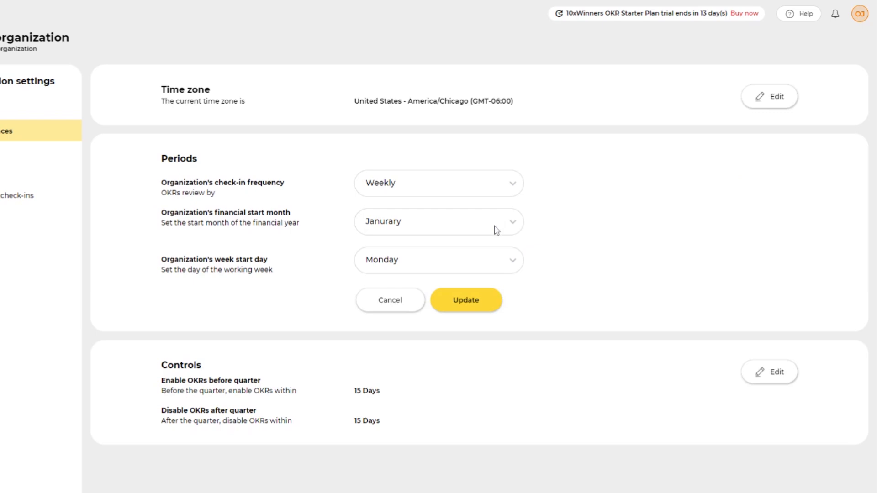
pyautogui.click(467, 303)
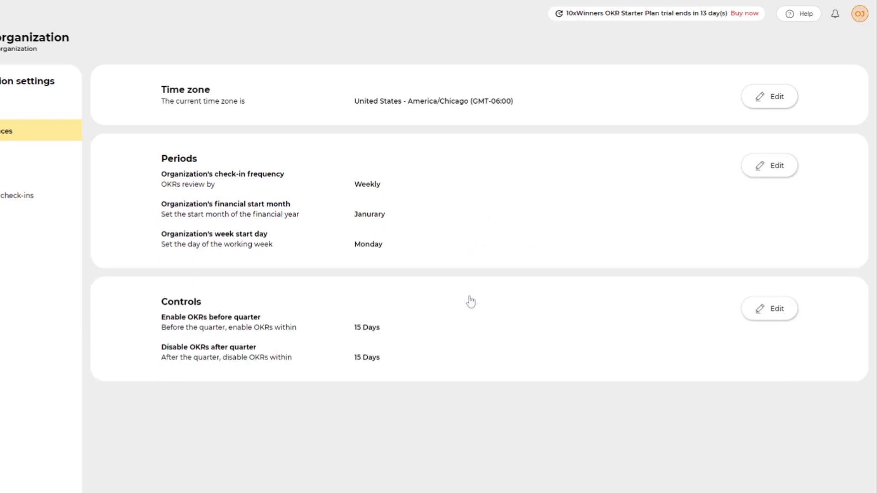
pyautogui.click(777, 314)
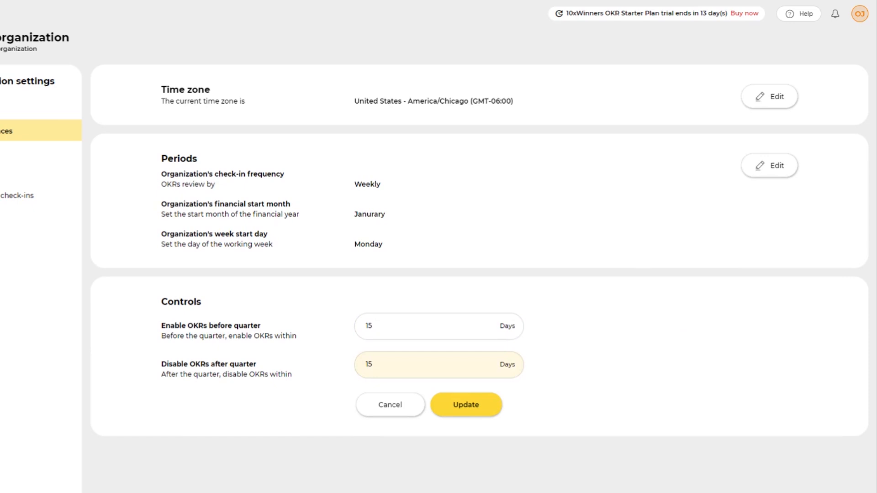
pyautogui.click(461, 412)
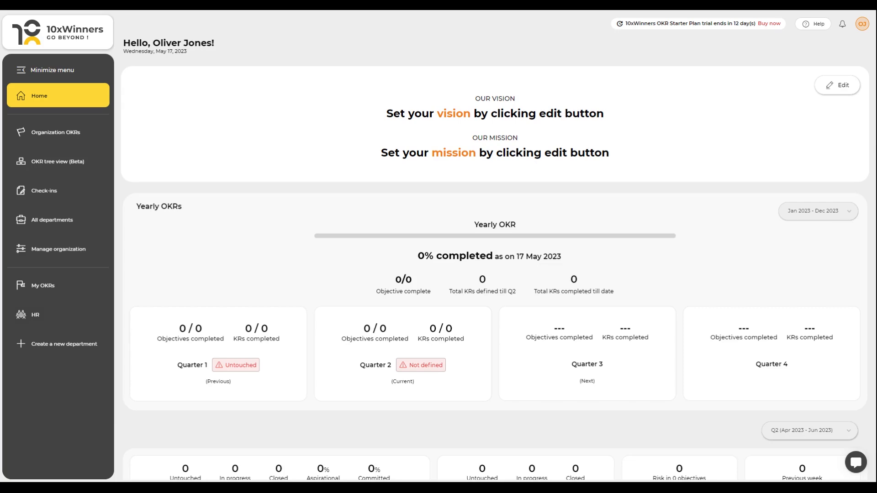
# Step: Open Organization OKRs and browse the 10xW OKR templates, choosing the brand-presence template
pyautogui.click(53, 133)
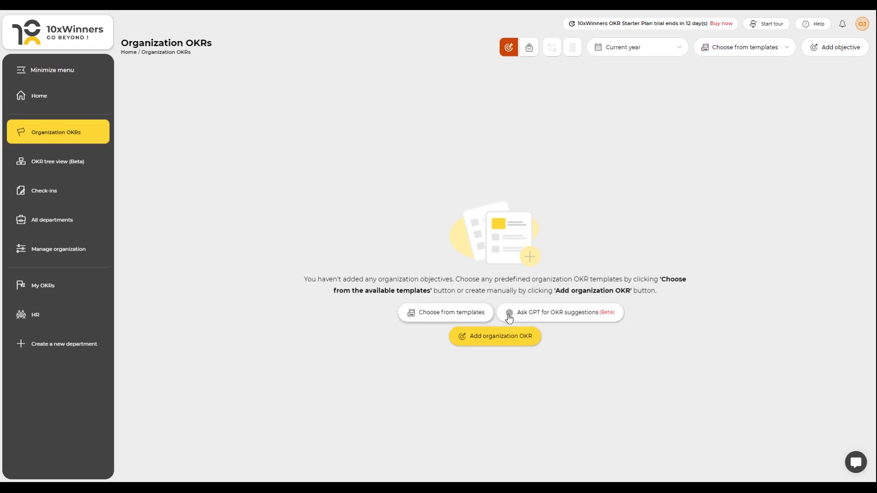
pyautogui.click(454, 318)
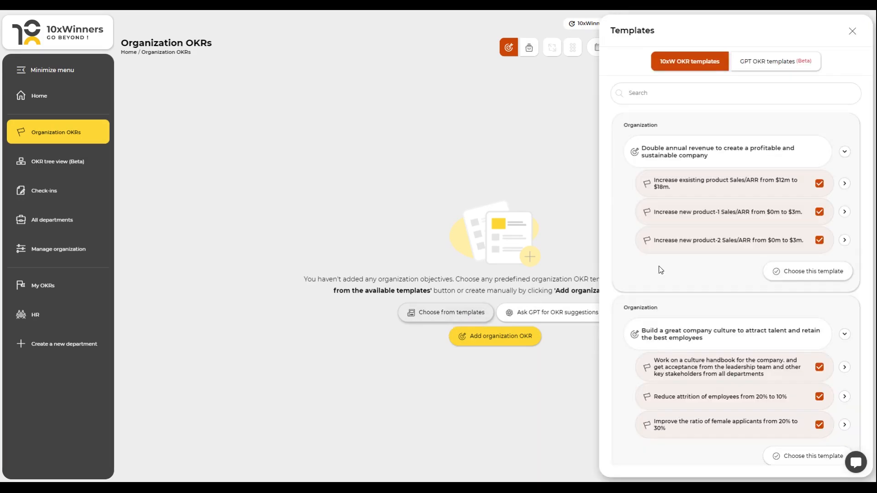
pyautogui.scroll(-5, 707, 260)
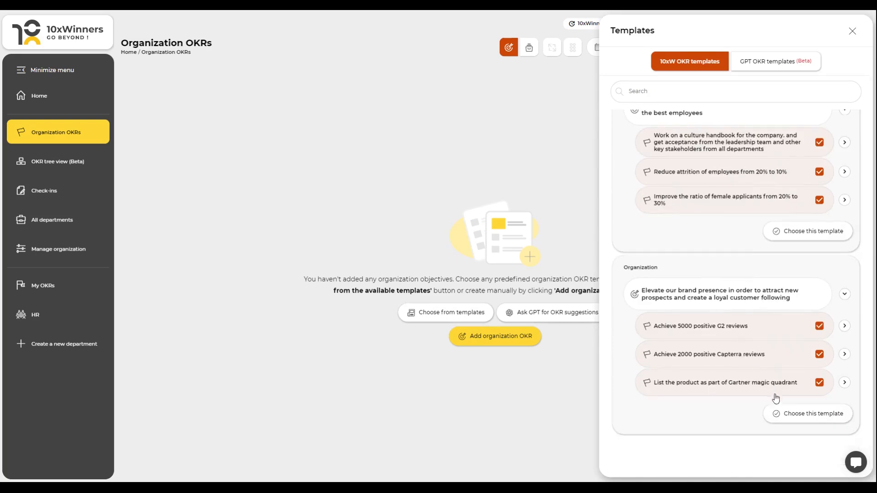
pyautogui.click(788, 413)
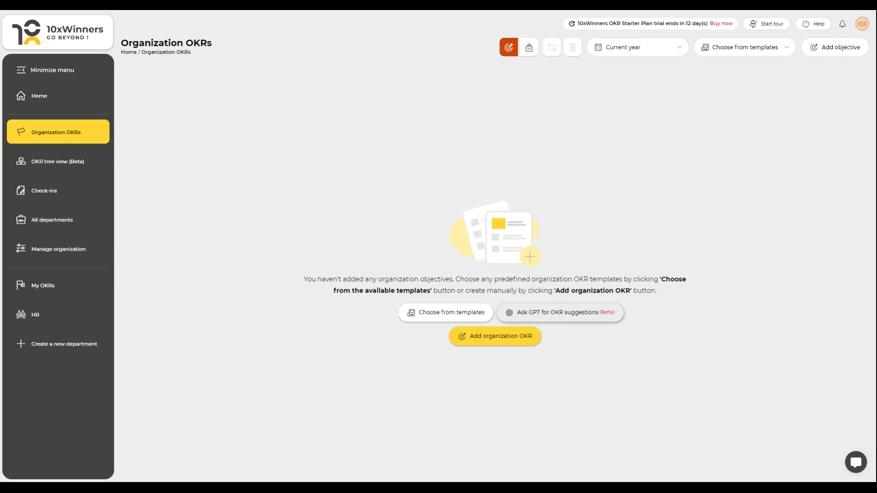
# Step: Ask GPT for OKR suggestions with the query "Need OKR suggestions for engineering"
pyautogui.click(560, 313)
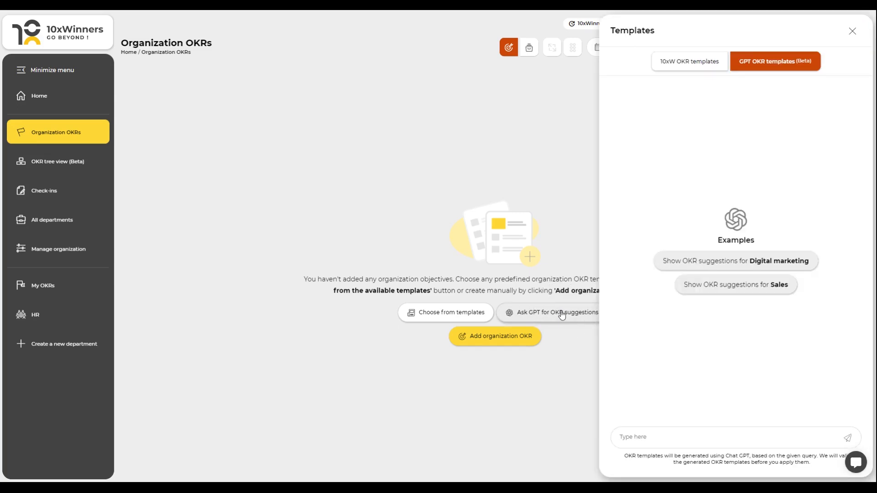
pyautogui.click(641, 437)
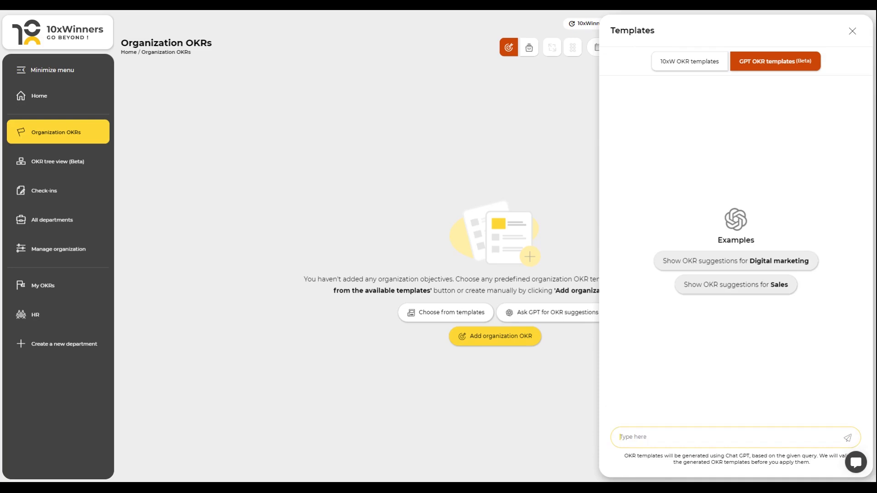
pyautogui.write('Need OKR suggestions for engineering')
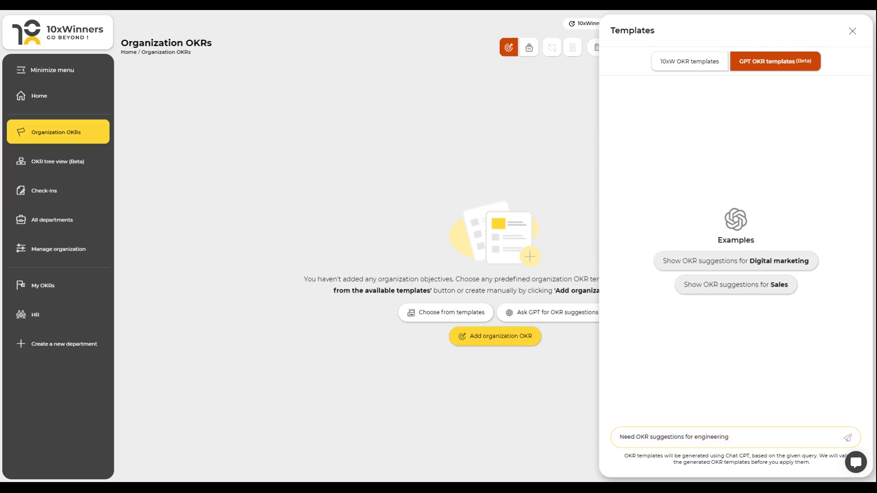
pyautogui.click(847, 439)
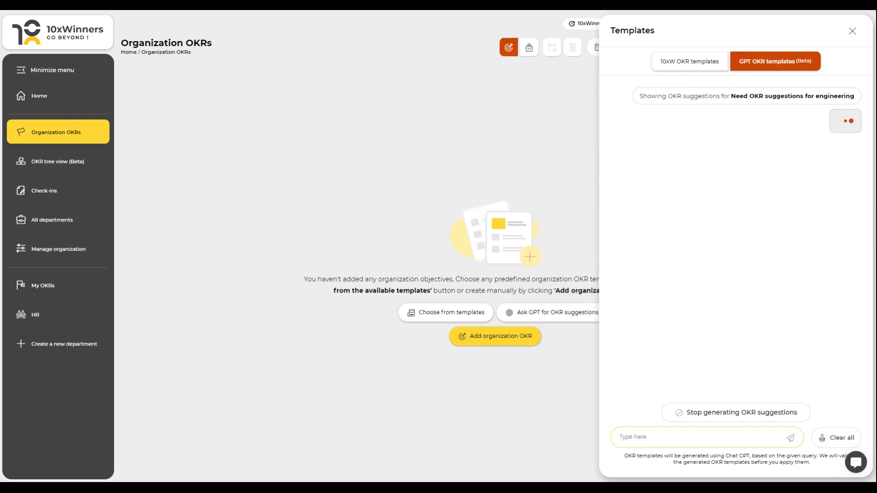
pyautogui.click(791, 254)
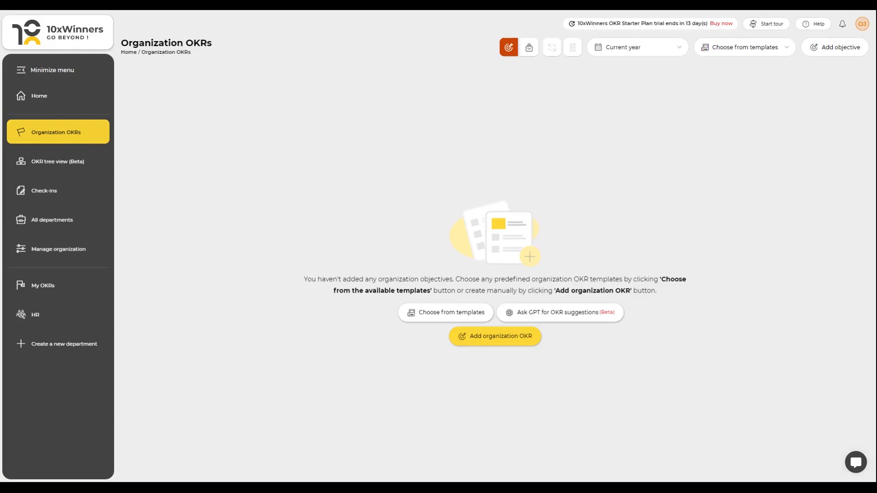
# Step: Add an aspirational organization objective "Increase revenue for your organization" due 30 Sep 2023 and save it
pyautogui.click(472, 340)
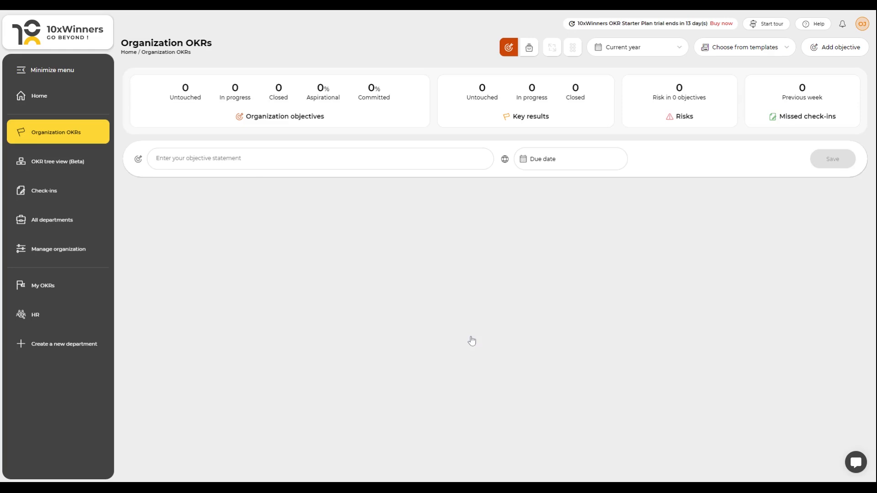
pyautogui.click(138, 160)
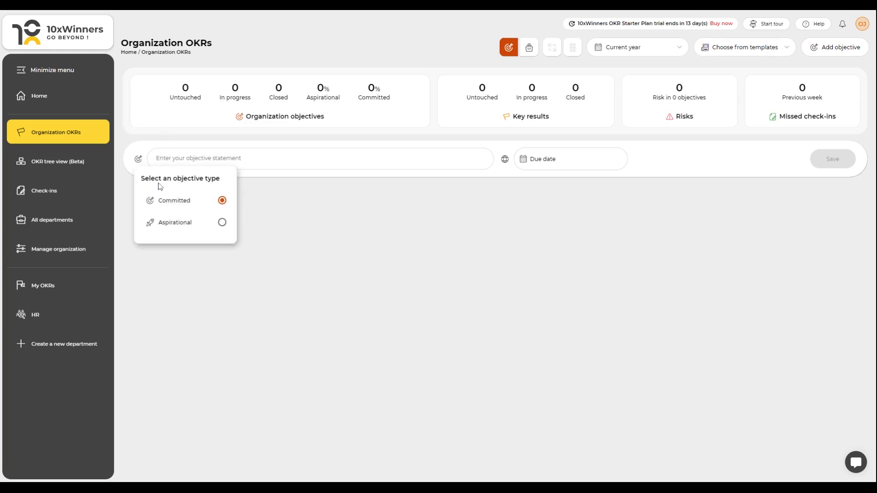
pyautogui.click(222, 222)
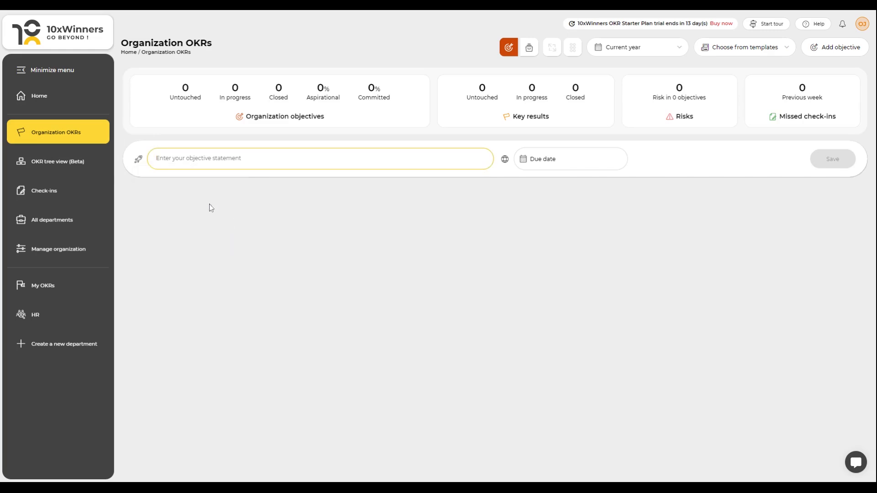
pyautogui.click(181, 166)
pyautogui.write('Increase revenue for your organization')
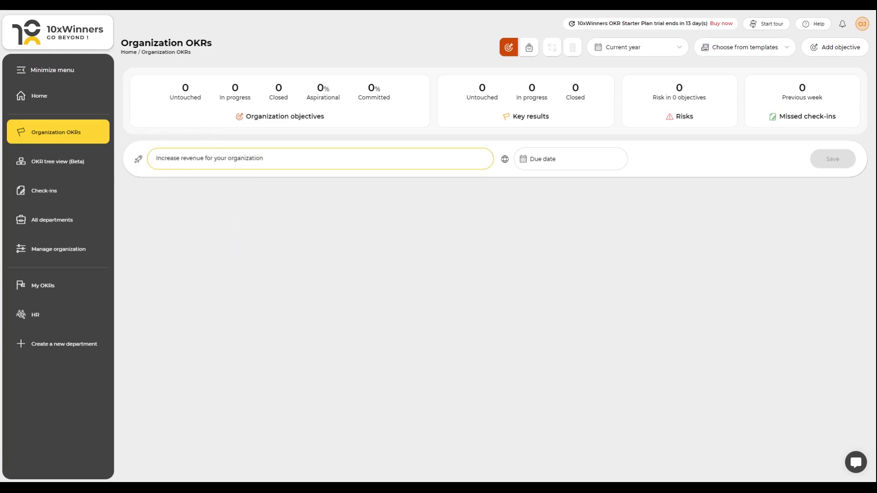
pyautogui.click(528, 161)
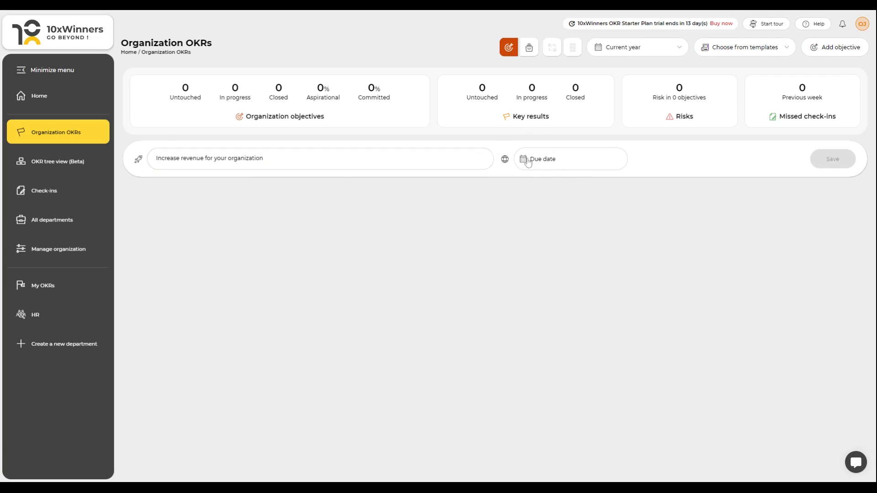
pyautogui.click(516, 215)
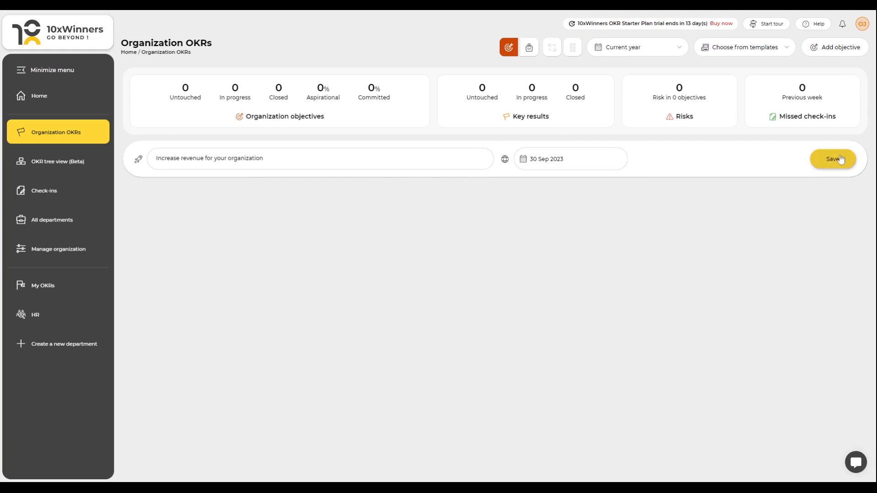
pyautogui.click(838, 159)
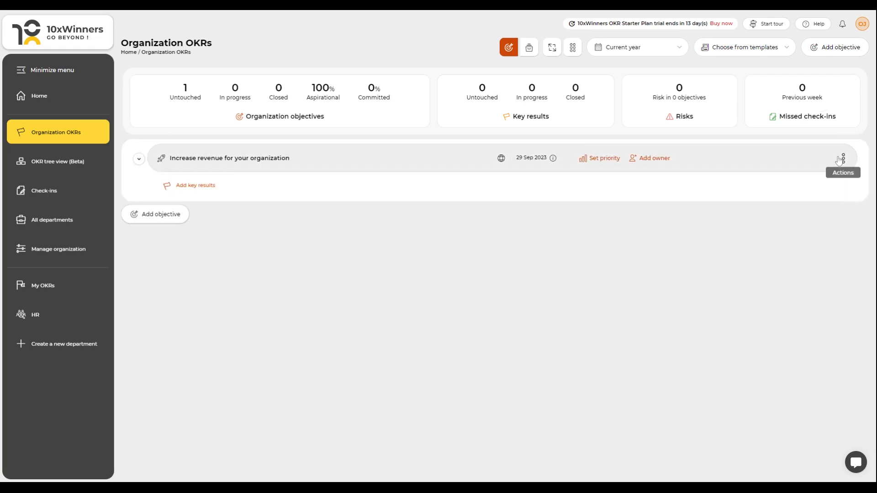
# Step: Set the objective's priority to high and add yourself as its owner
pyautogui.click(594, 162)
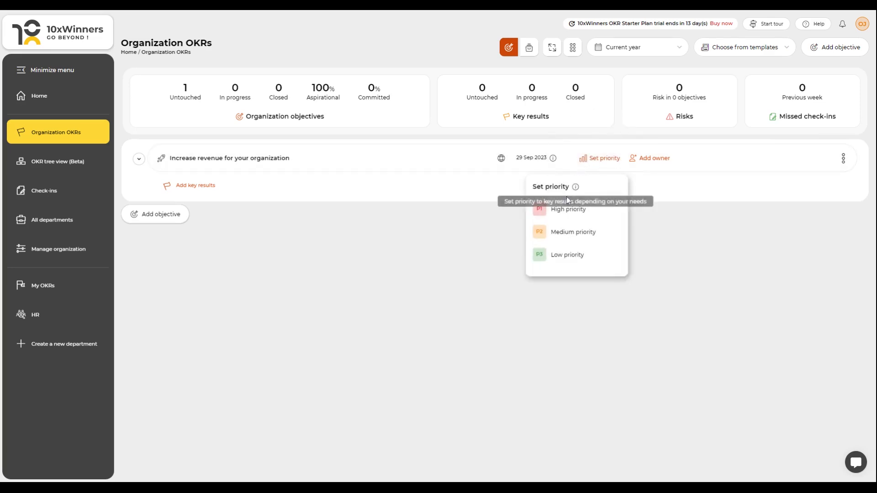
pyautogui.click(565, 209)
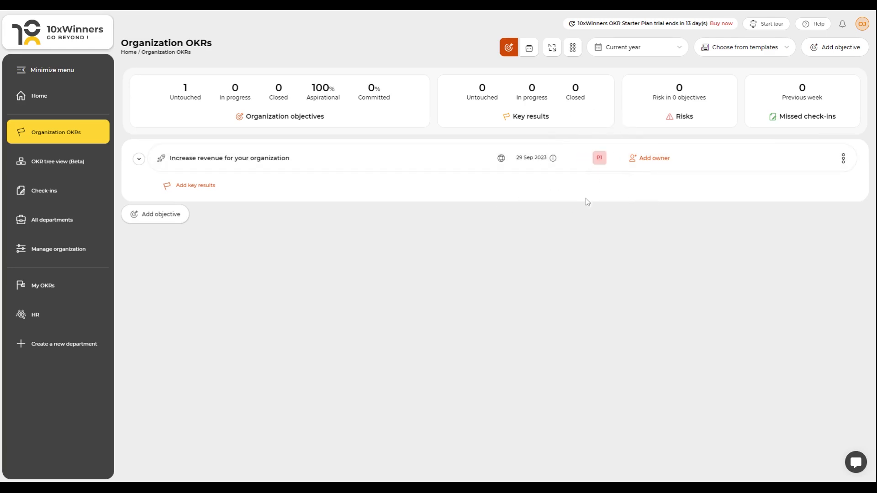
pyautogui.click(649, 160)
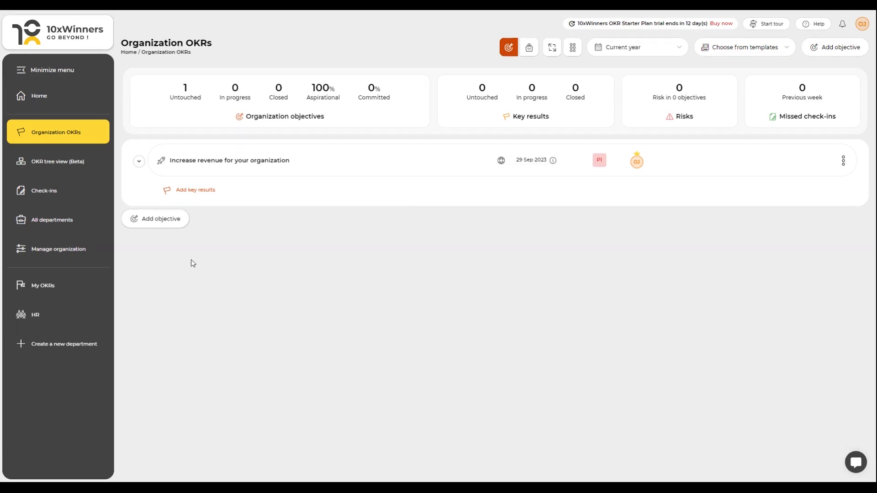
# Step: Add the key result "Increase monthly recurring revenue (MRR) by 20% in the next quarter" due next quarter and save it
pyautogui.click(190, 194)
pyautogui.click(190, 195)
pyautogui.write('Increase monthly recurring revenue (MRR) by 20% in the next quarter')
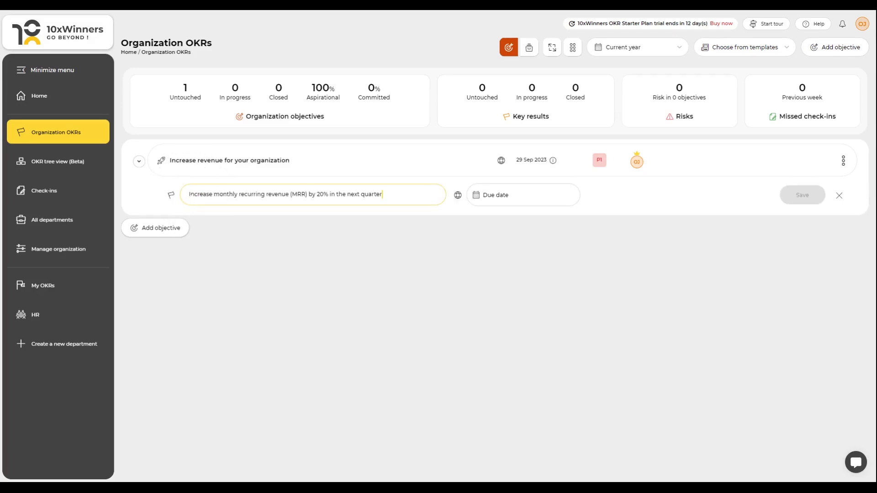
pyautogui.click(477, 195)
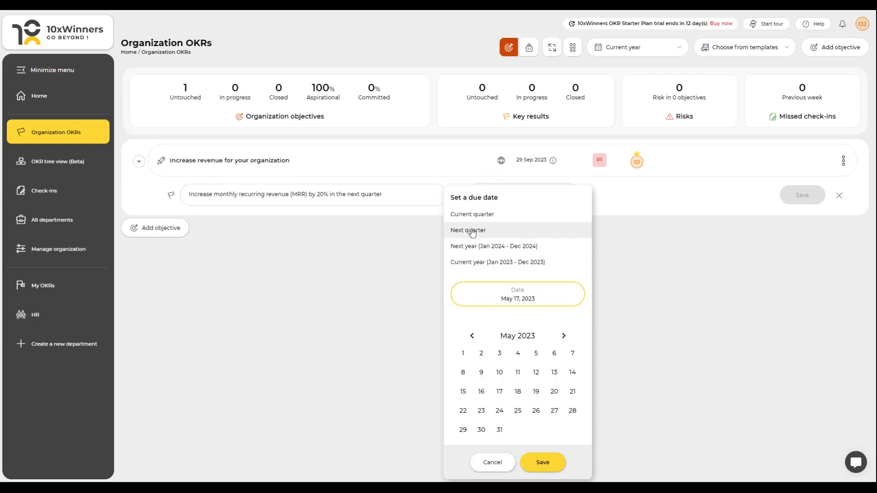
pyautogui.click(469, 230)
pyautogui.click(810, 197)
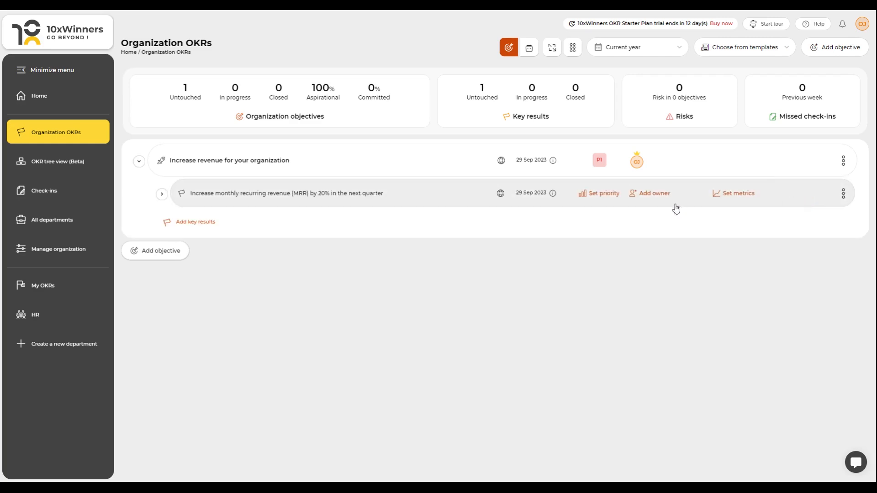
# Step: Set the key result's priority to medium and add yourself as its owner
pyautogui.click(591, 196)
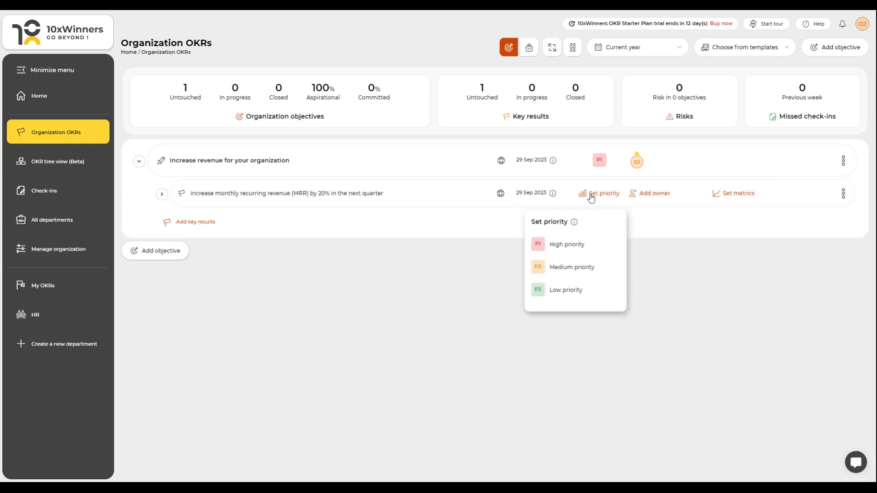
pyautogui.click(554, 267)
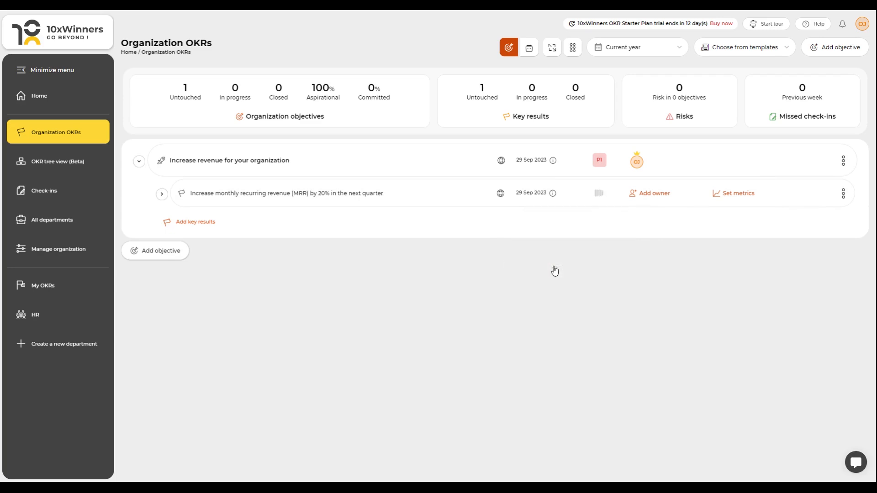
pyautogui.click(658, 196)
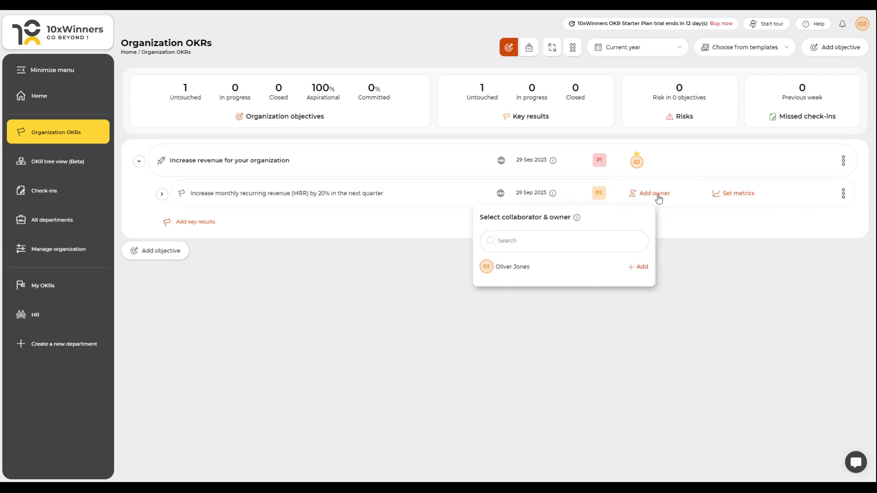
pyautogui.click(519, 271)
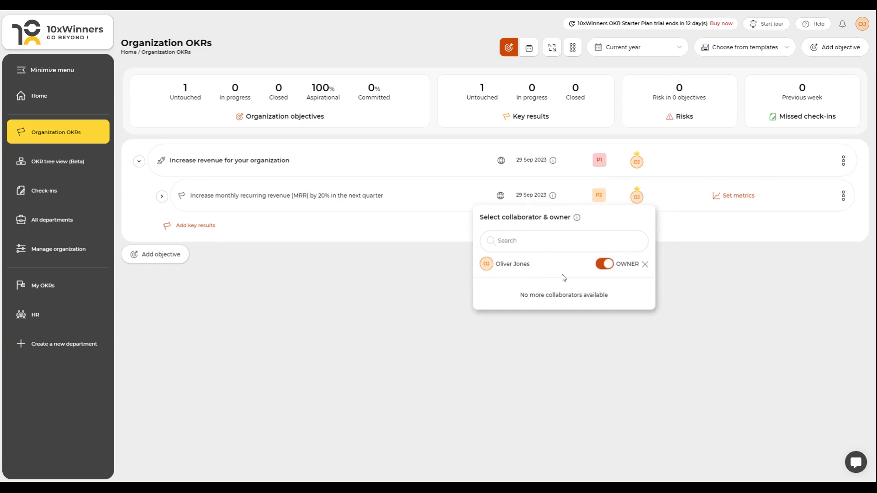
pyautogui.click(670, 280)
# Step: Set a percentage metric on the MRR key result with starting 60%, current 70% and target 90%, and save it
pyautogui.click(735, 197)
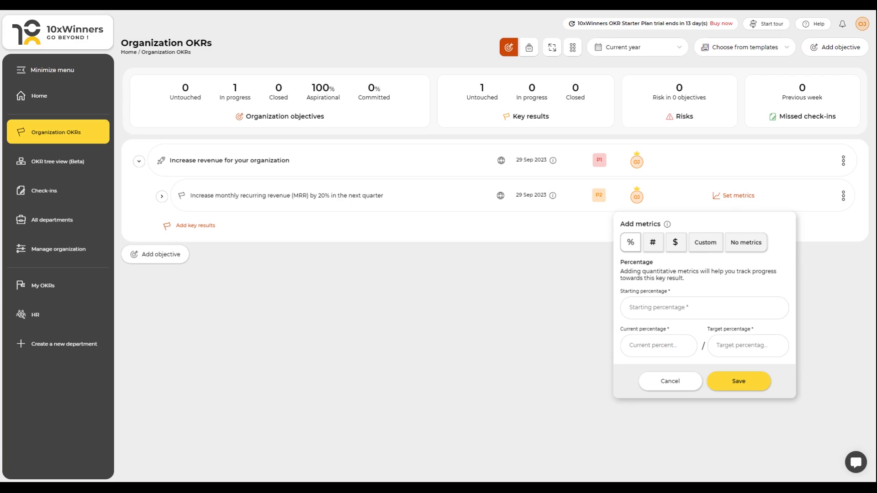
pyautogui.click(706, 242)
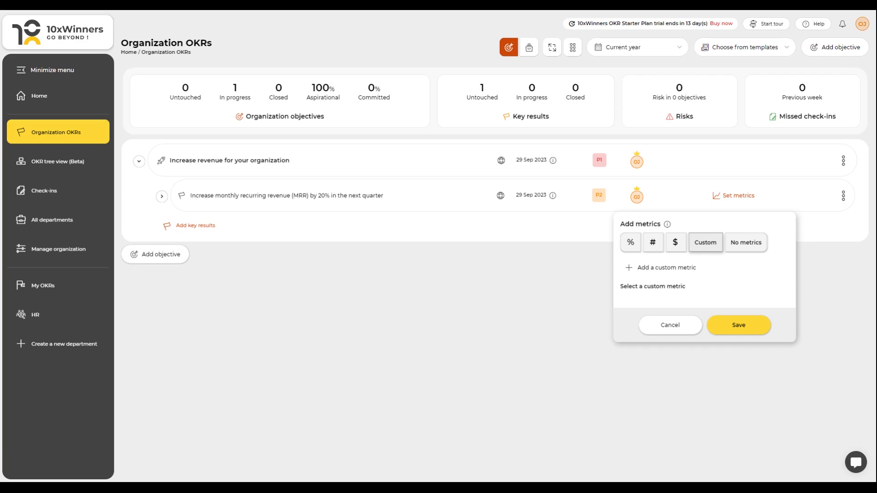
pyautogui.click(630, 243)
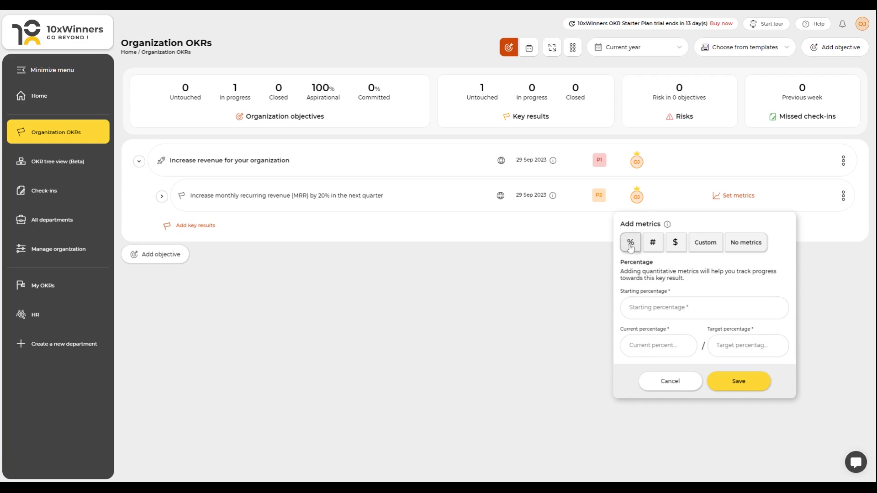
pyautogui.click(644, 311)
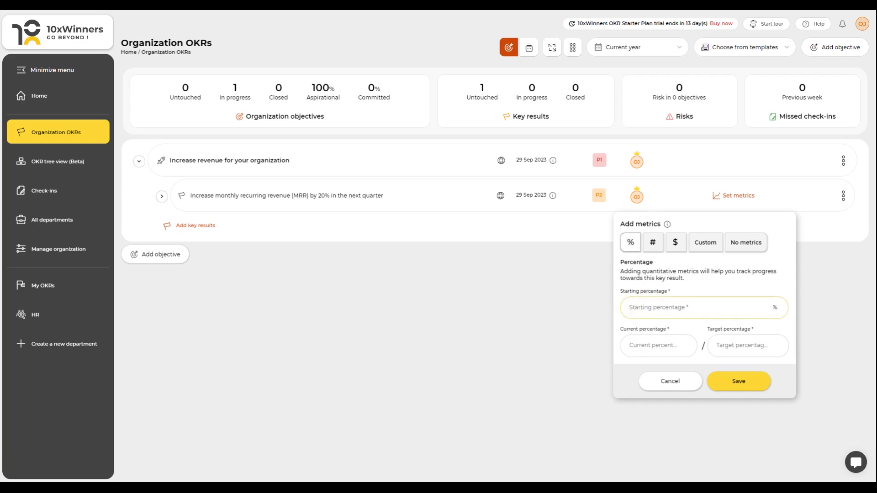
pyautogui.write('60')
pyautogui.click(636, 348)
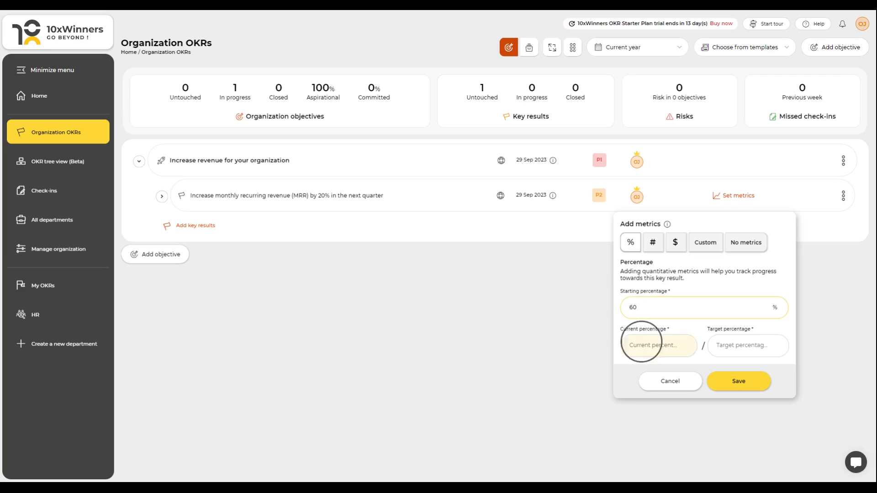
pyautogui.write('70')
pyautogui.click(723, 347)
pyautogui.write('90')
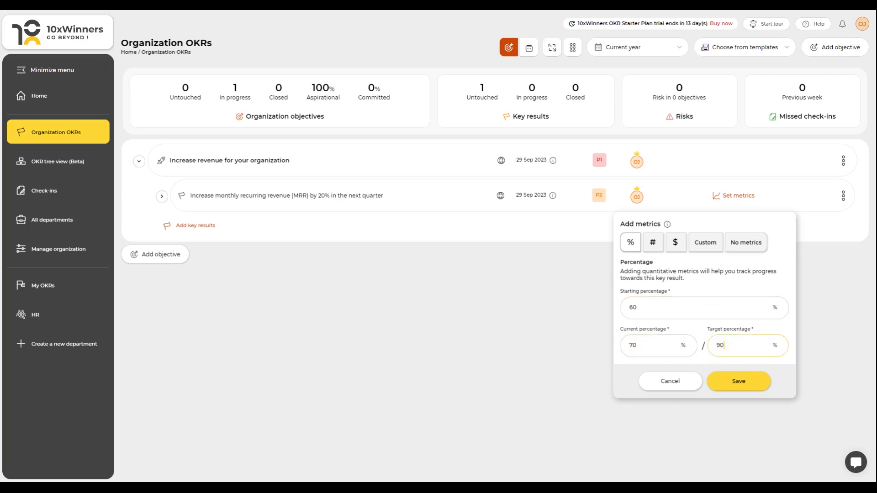
pyautogui.click(731, 383)
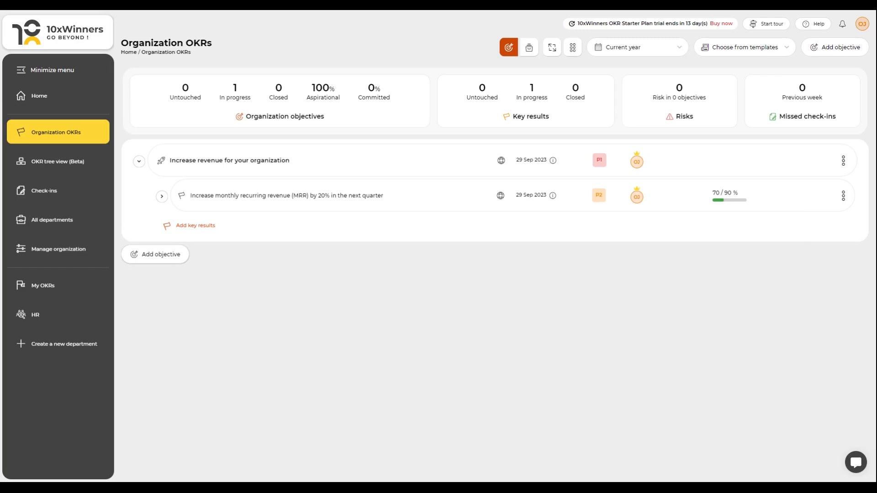
# Step: Create a new department named Operations with a gear icon
pyautogui.click(162, 196)
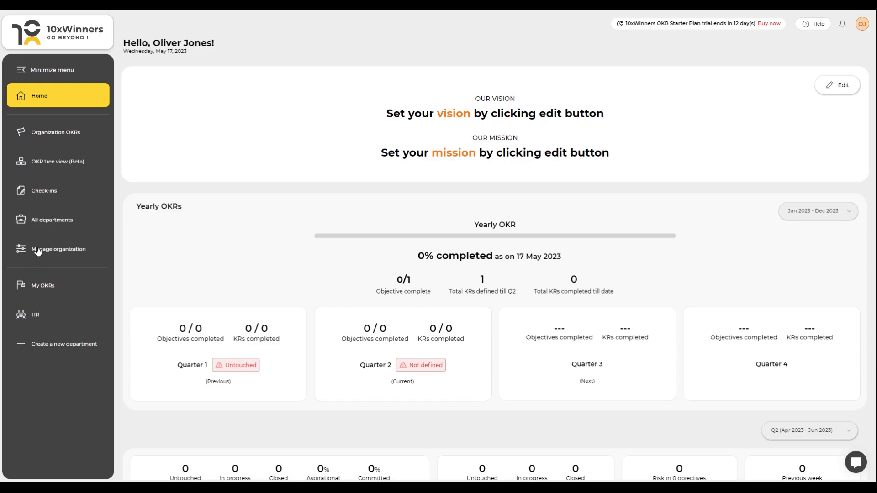
pyautogui.click(40, 221)
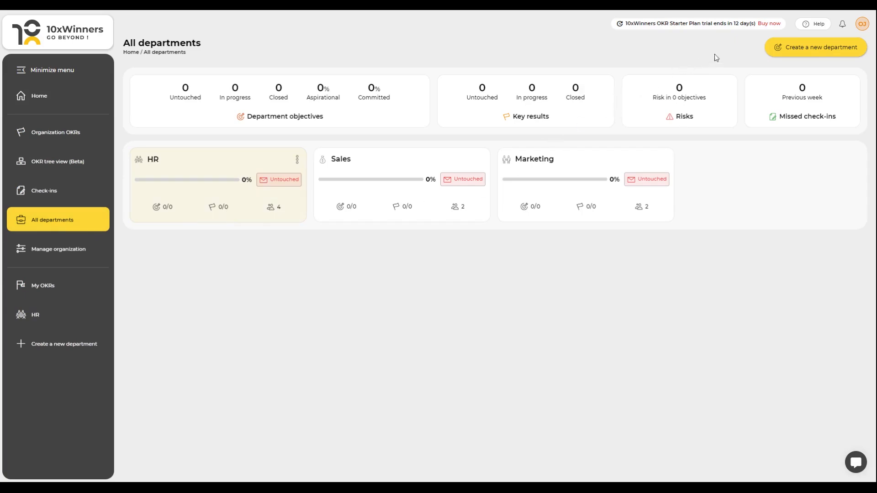
pyautogui.click(791, 46)
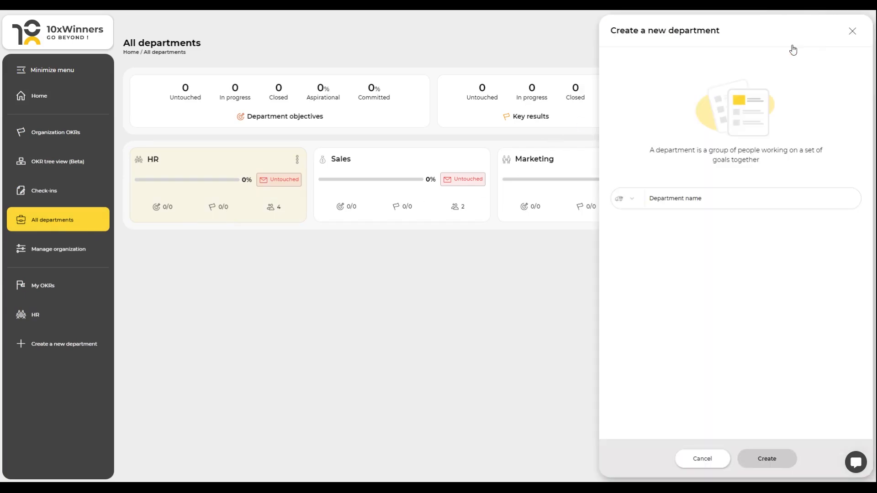
pyautogui.click(632, 208)
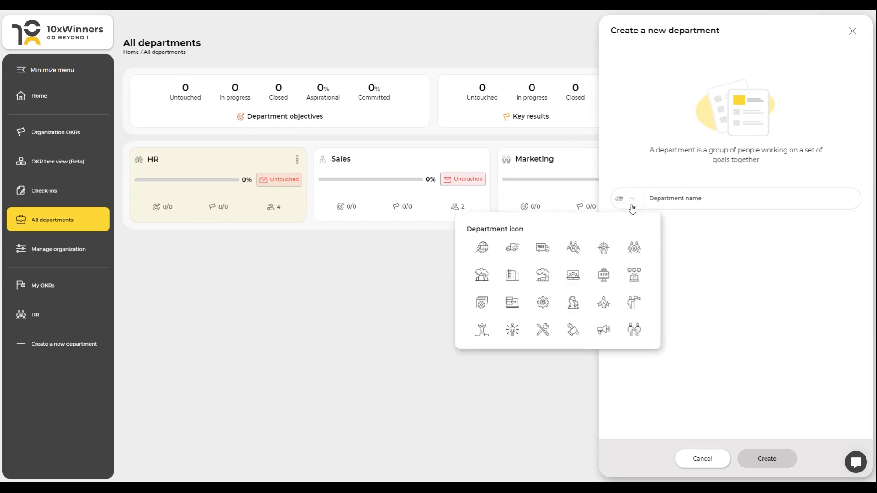
pyautogui.click(543, 304)
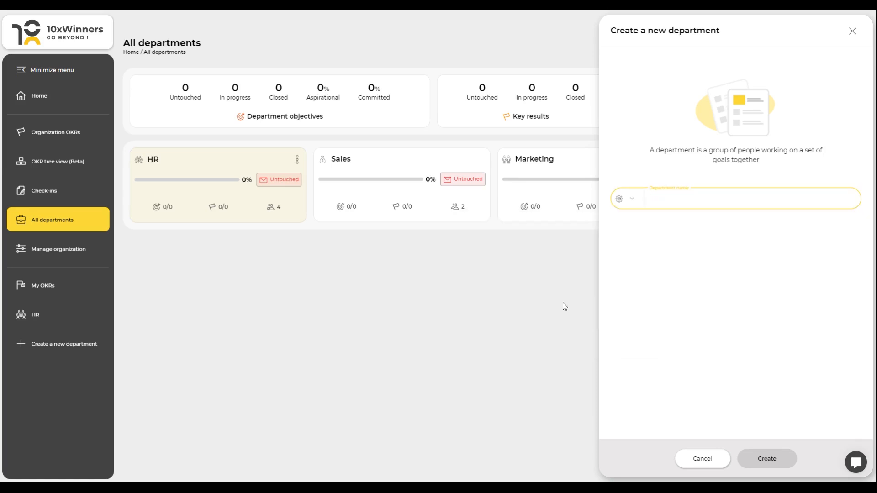
pyautogui.write('Operations')
pyautogui.click(774, 465)
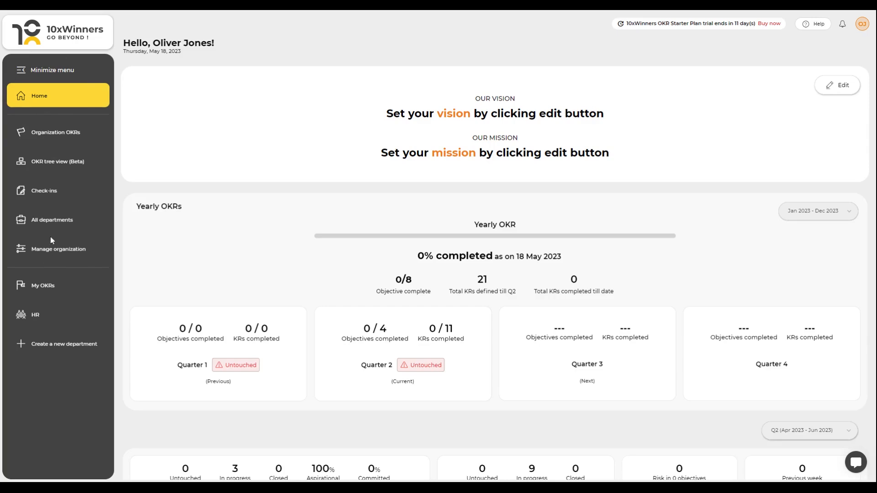
# Step: Edit the HR objective "Improve Operational Efficiency" to link it to the parent objective "Increase revenue for your organization"
pyautogui.click(53, 223)
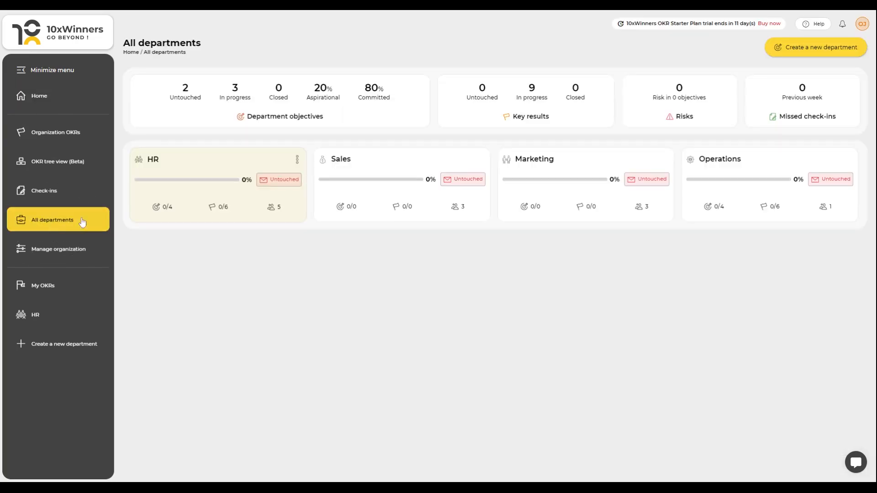
pyautogui.click(206, 168)
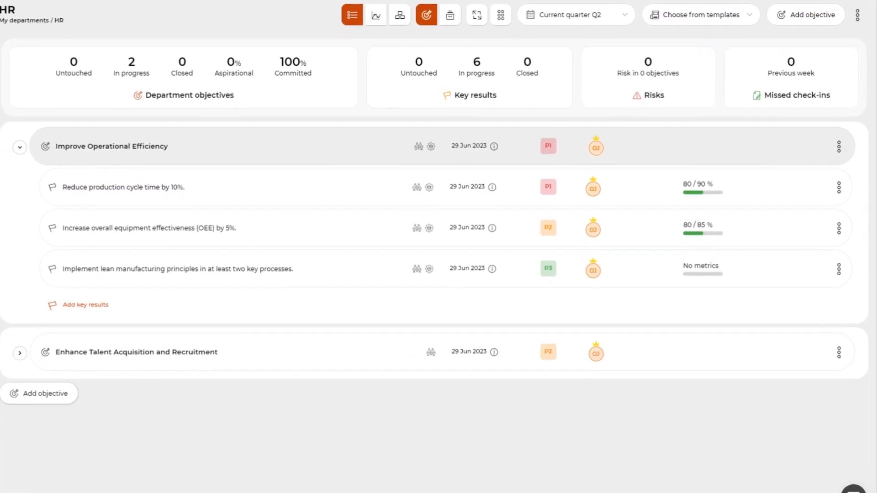
pyautogui.click(837, 140)
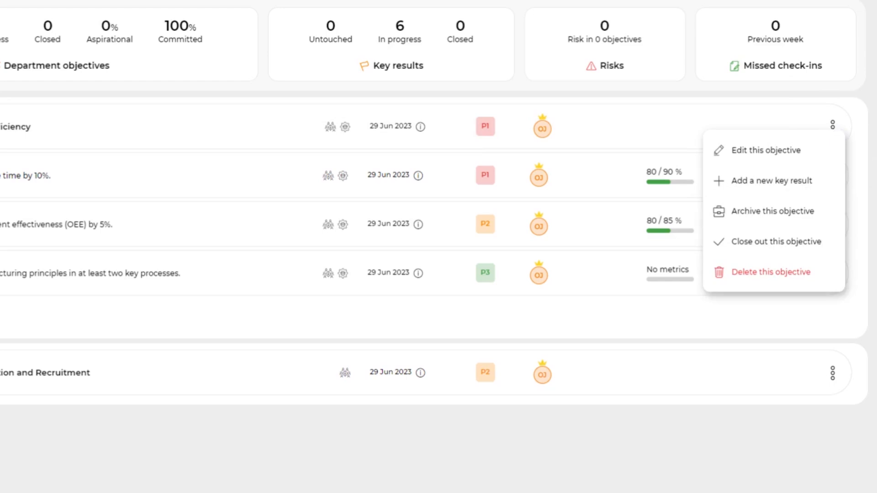
pyautogui.click(789, 154)
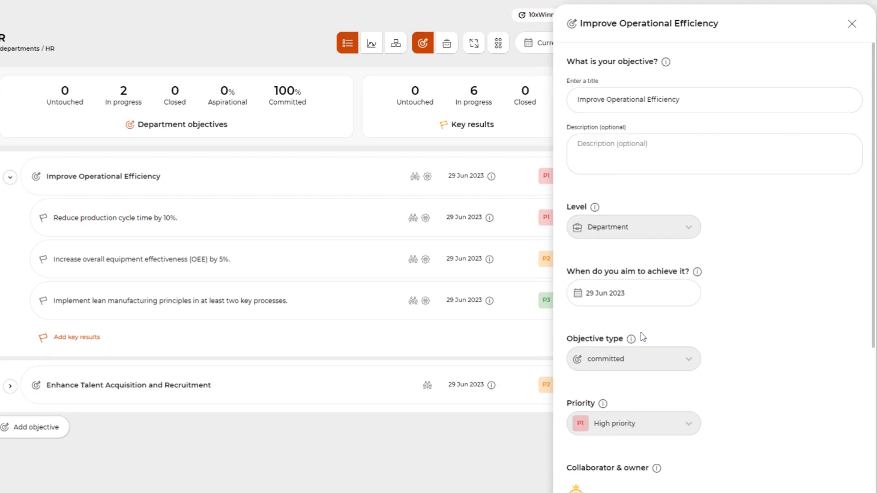
pyautogui.scroll(-5, 643, 337)
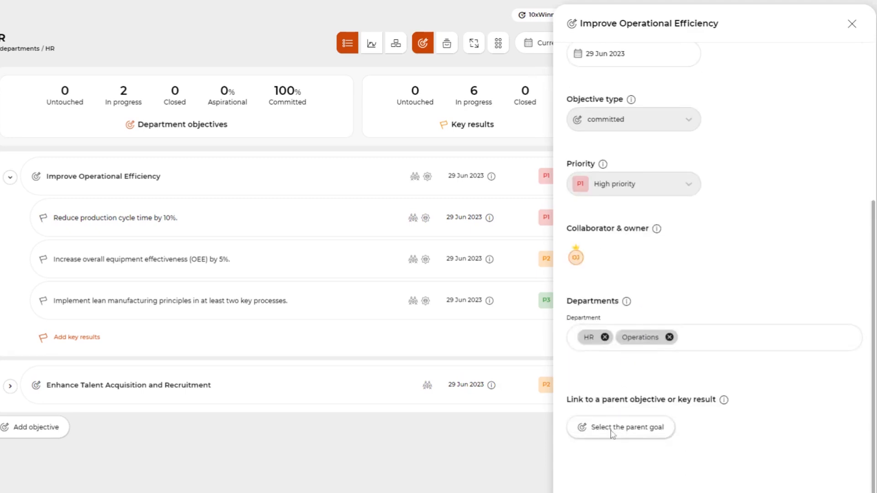
pyautogui.click(611, 431)
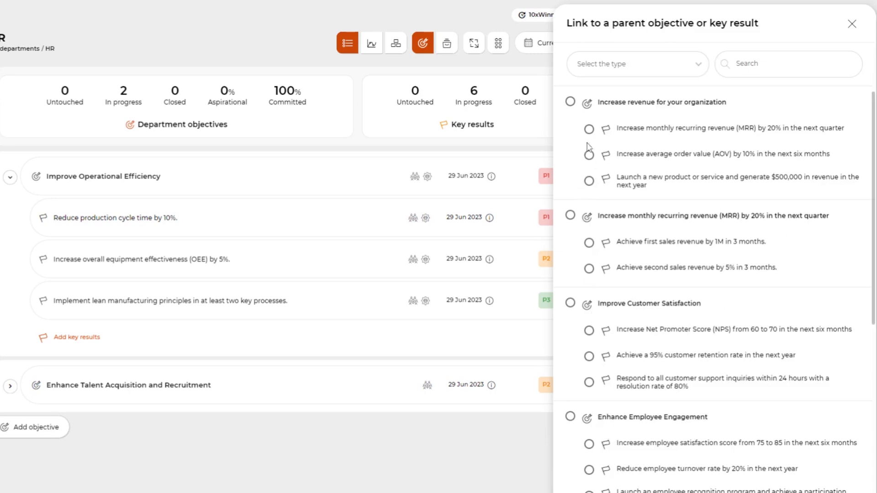
pyautogui.click(570, 103)
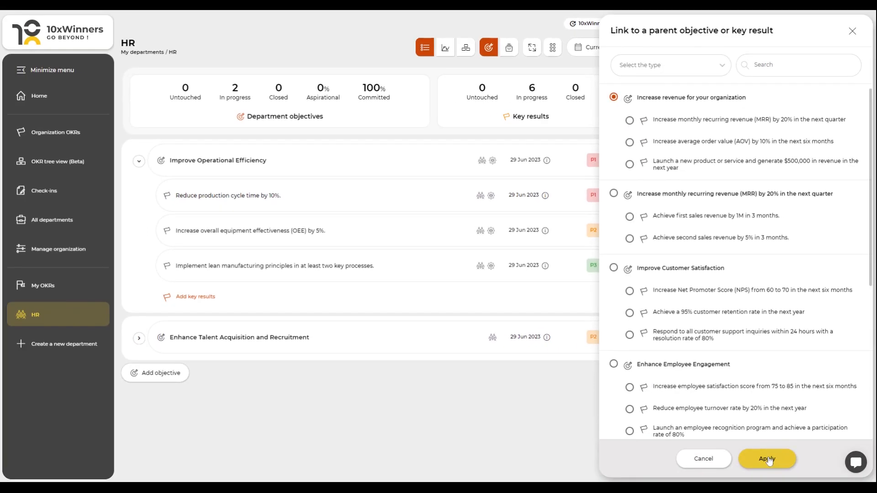
pyautogui.click(767, 459)
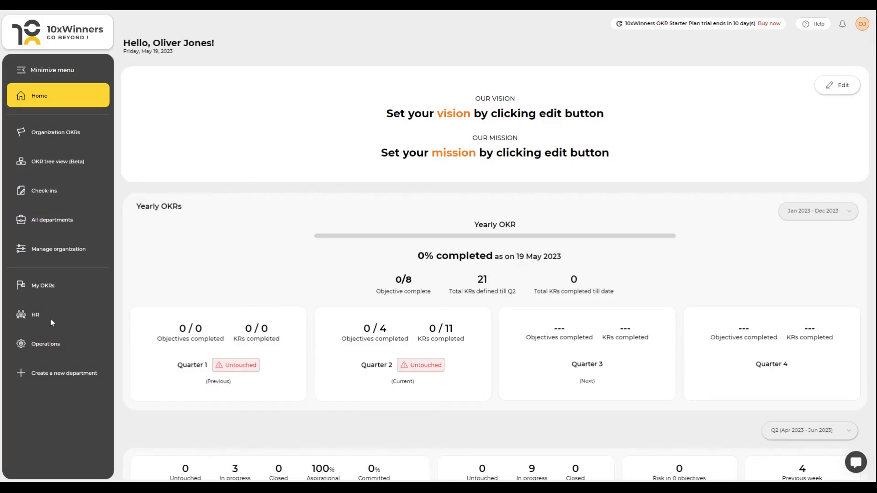
# Step: Add an organization check-in question "What are the significant things you have finished?" asked once
pyautogui.click(43, 193)
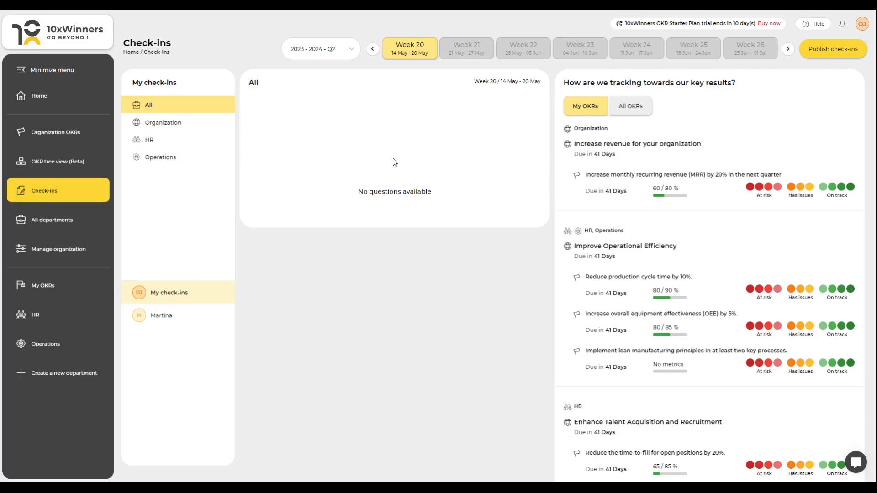
pyautogui.click(56, 252)
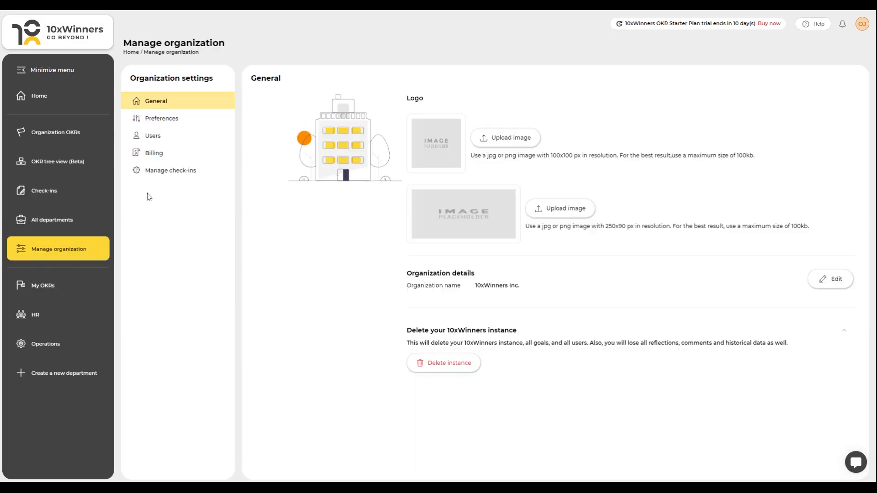
pyautogui.click(183, 177)
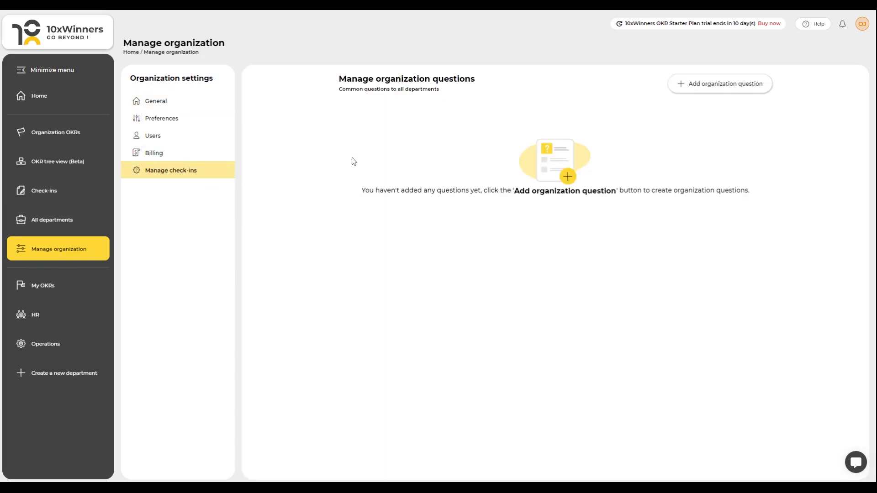
pyautogui.click(724, 88)
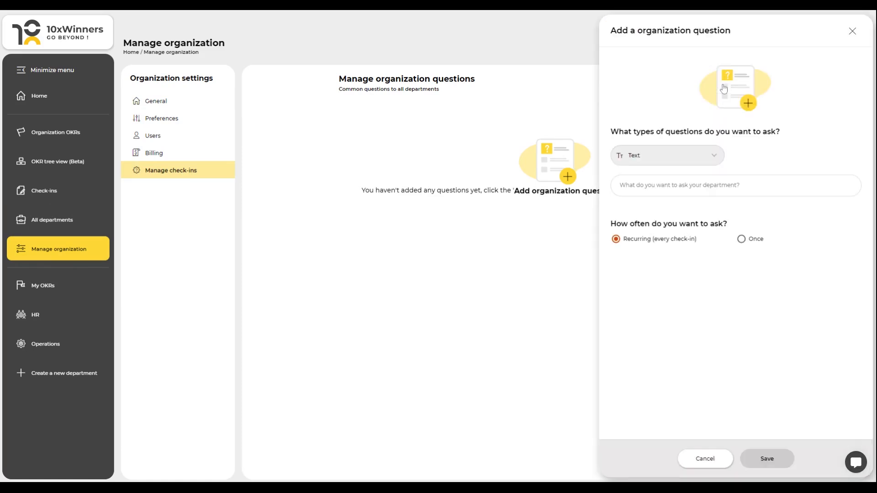
pyautogui.click(646, 185)
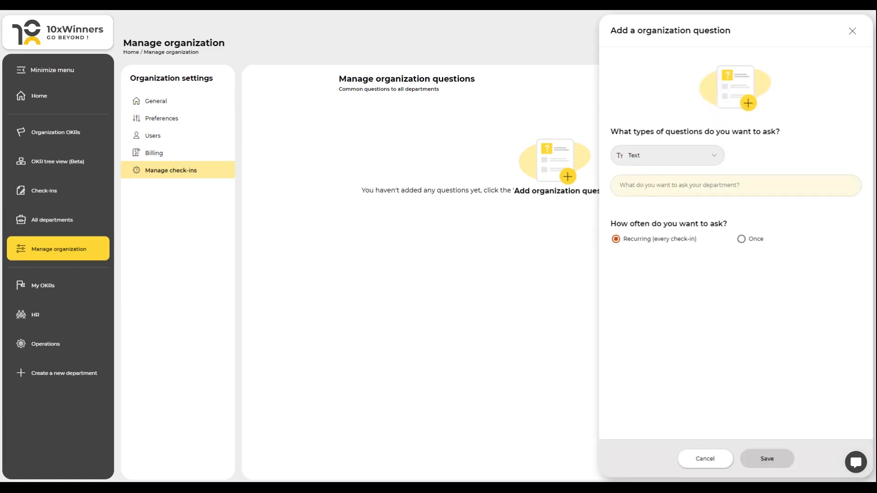
pyautogui.write('What are the significant things you have finished?')
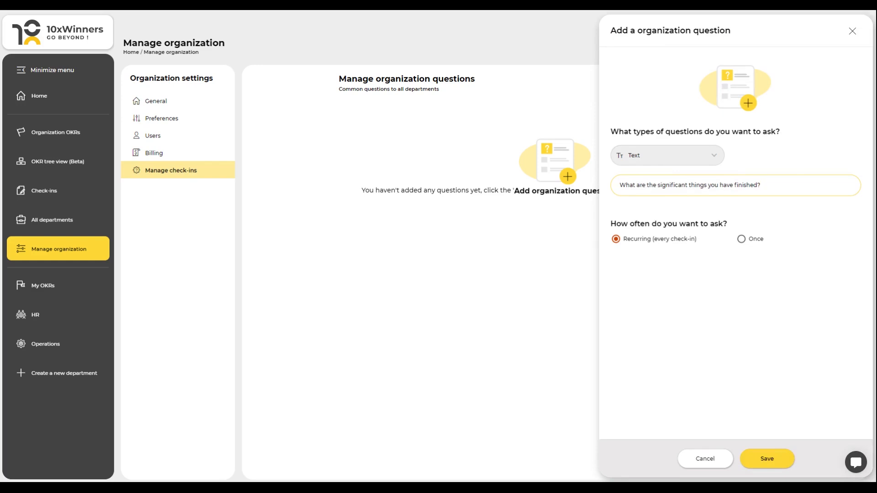
pyautogui.click(741, 240)
pyautogui.click(758, 464)
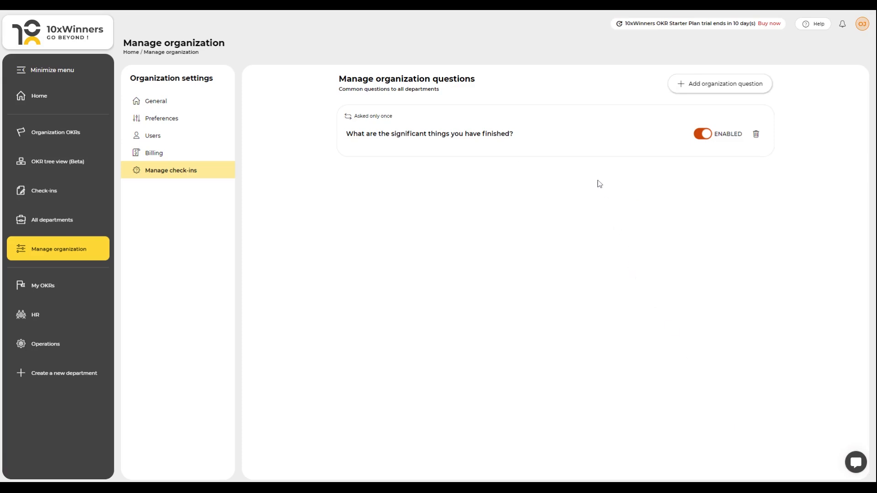
pyautogui.click(702, 137)
pyautogui.click(709, 140)
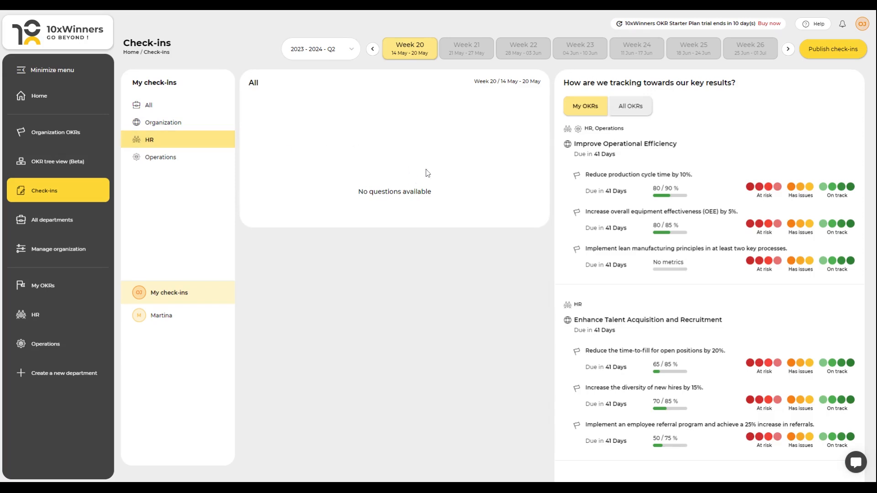
# Step: Add an HR department check-in question "Why do you want to work for our company?" asked every check-in
pyautogui.click(58, 222)
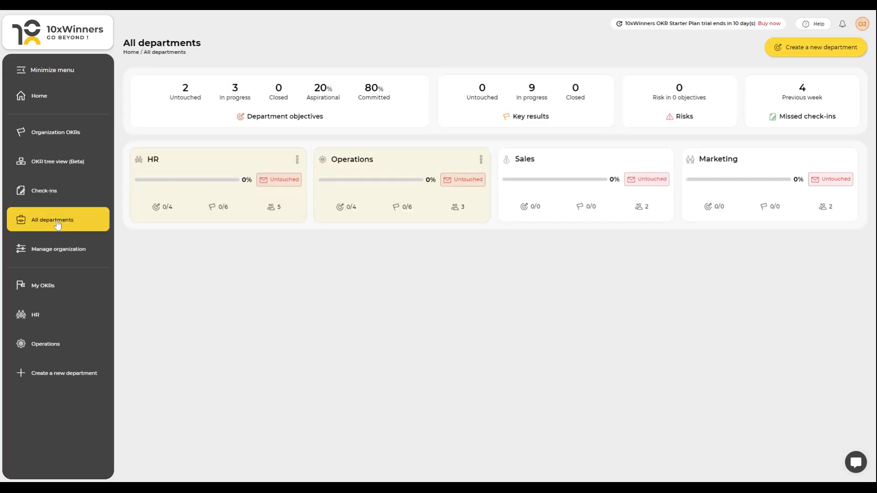
pyautogui.click(297, 162)
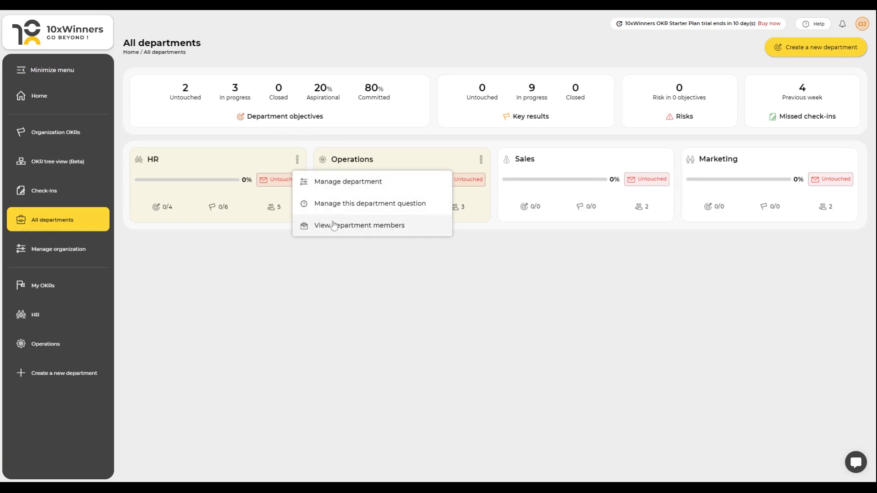
pyautogui.click(364, 211)
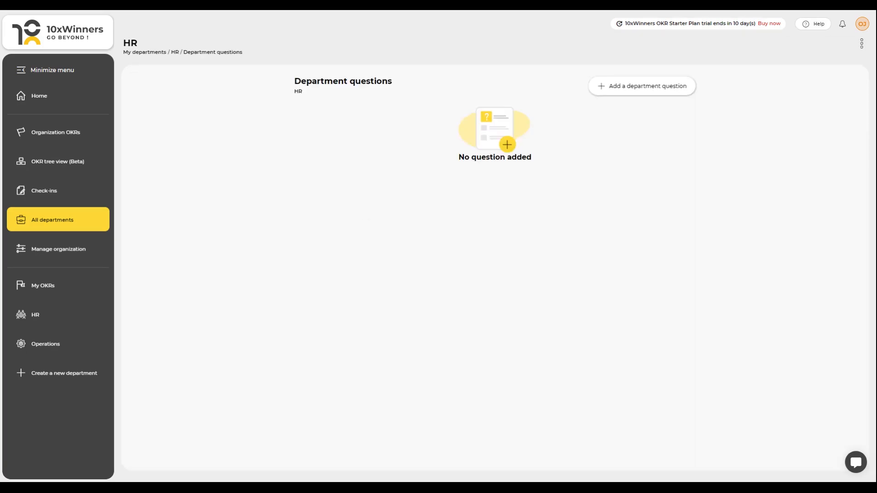
pyautogui.click(650, 87)
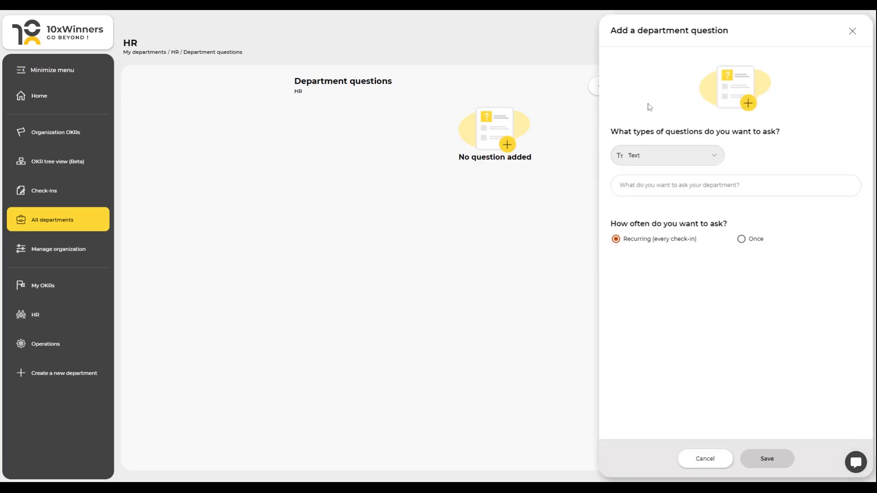
pyautogui.click(630, 189)
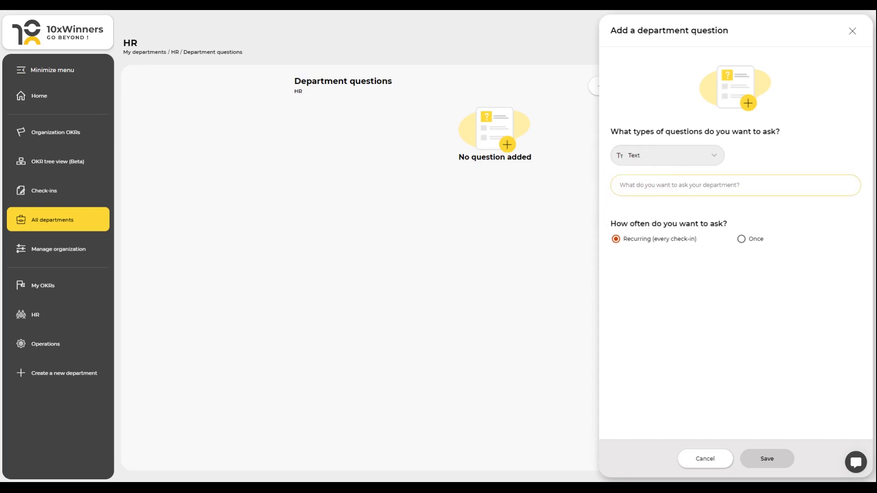
pyautogui.write('Why do you want to work for our company?')
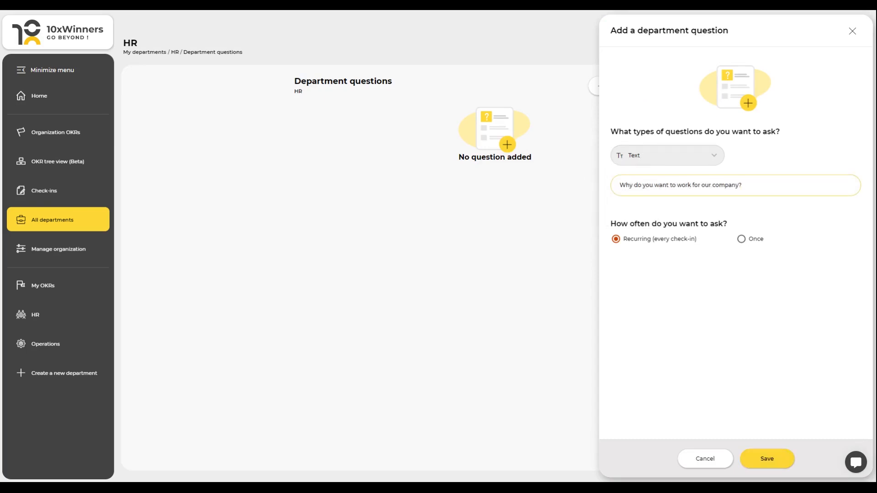
pyautogui.click(741, 242)
pyautogui.click(613, 242)
pyautogui.click(769, 465)
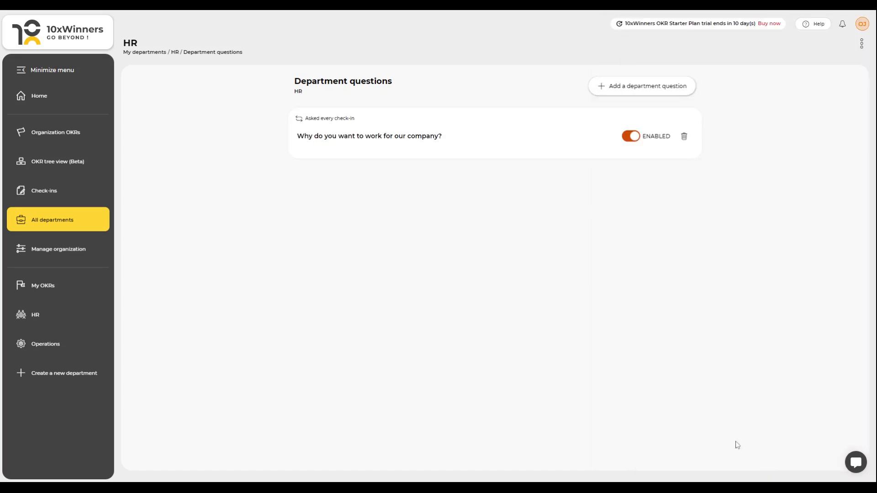
# Step: Review the check-in questions shown for the HR department and for all departments on the Check-ins page
pyautogui.click(629, 138)
pyautogui.click(635, 139)
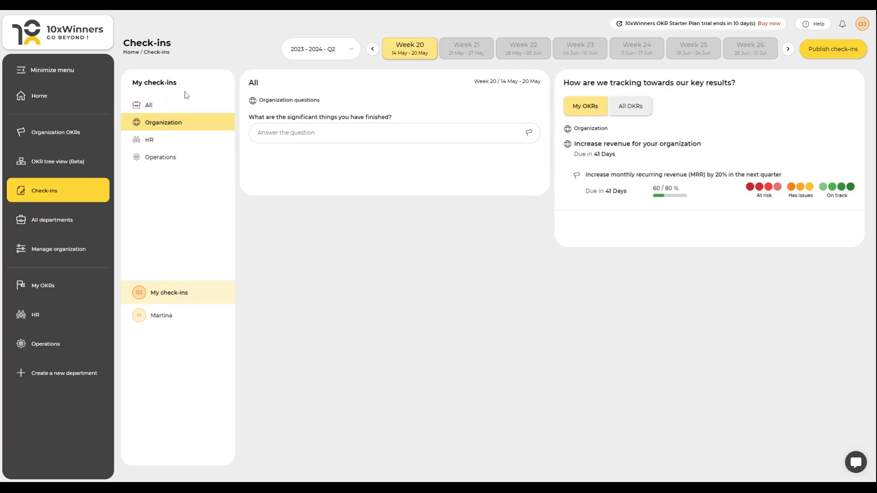
pyautogui.click(159, 143)
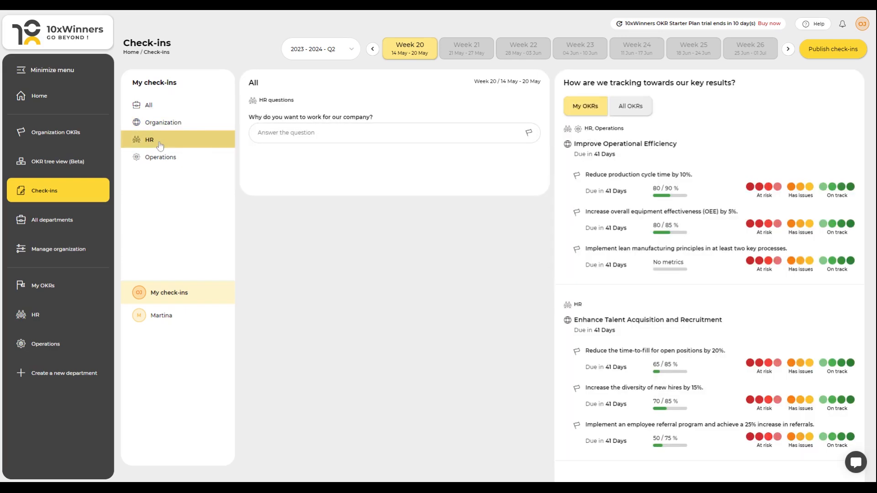
pyautogui.click(161, 108)
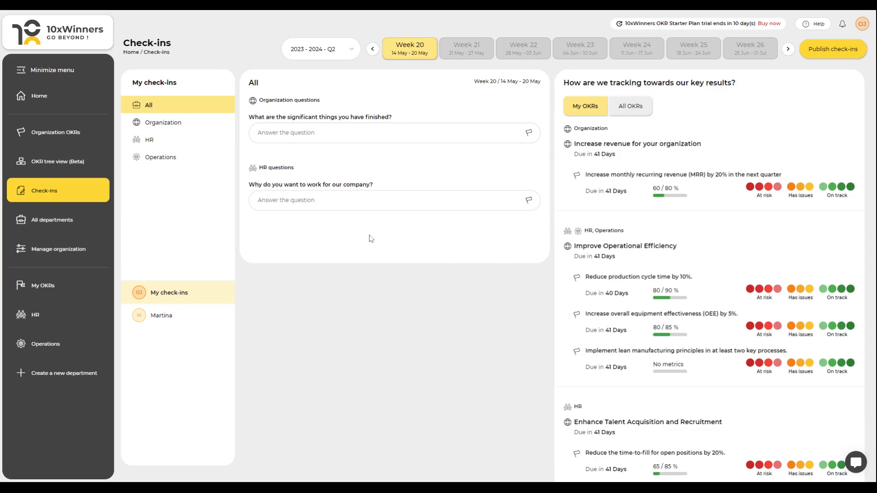
# Step: Open the details of the monthly recurring revenue key result and examine its score board, rating index and ratings
pyautogui.click(41, 133)
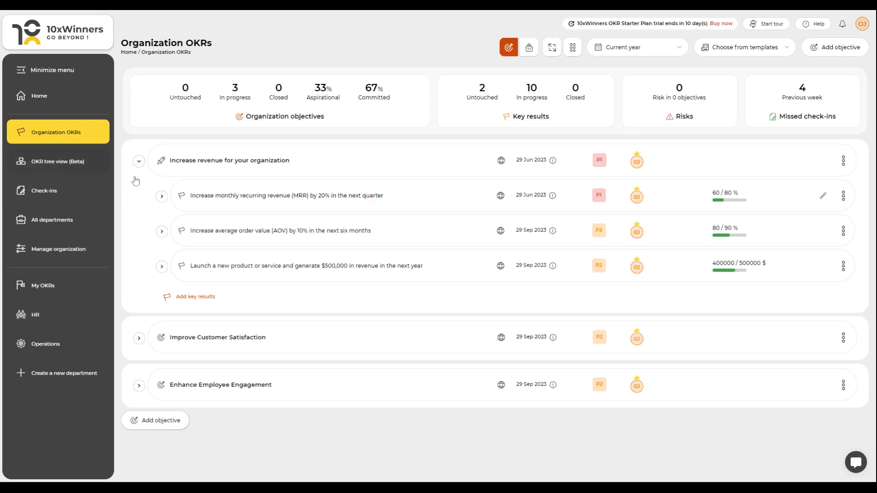
pyautogui.click(439, 206)
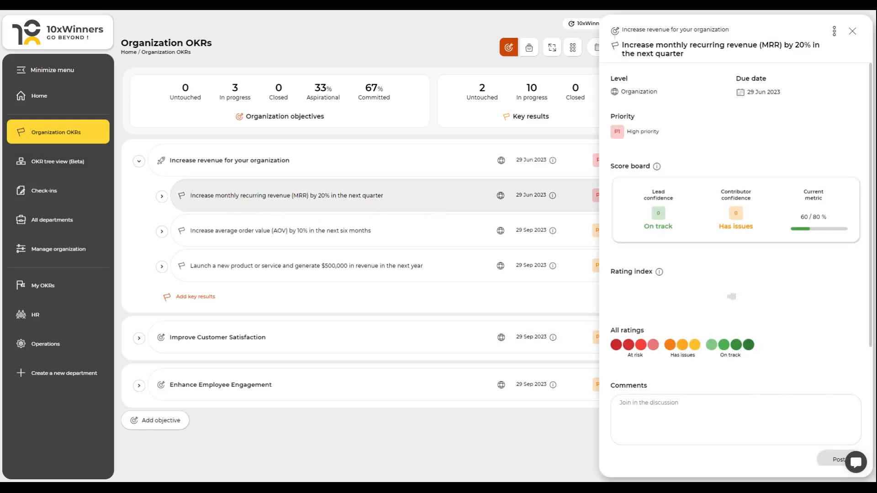
pyautogui.scroll(-2, 691, 247)
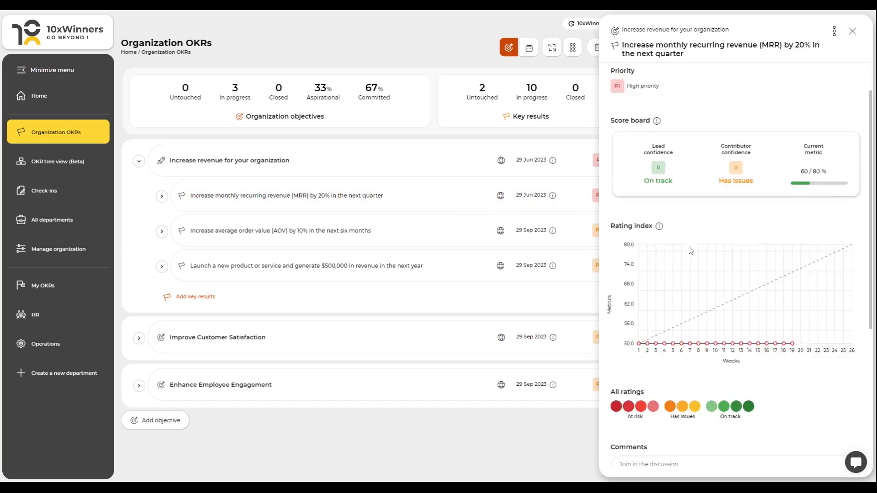
pyautogui.scroll(-4, 689, 255)
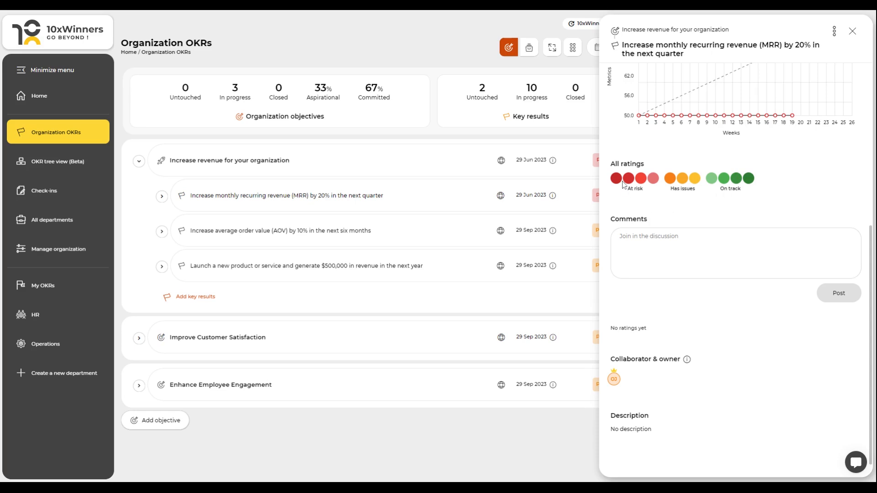
pyautogui.click(646, 256)
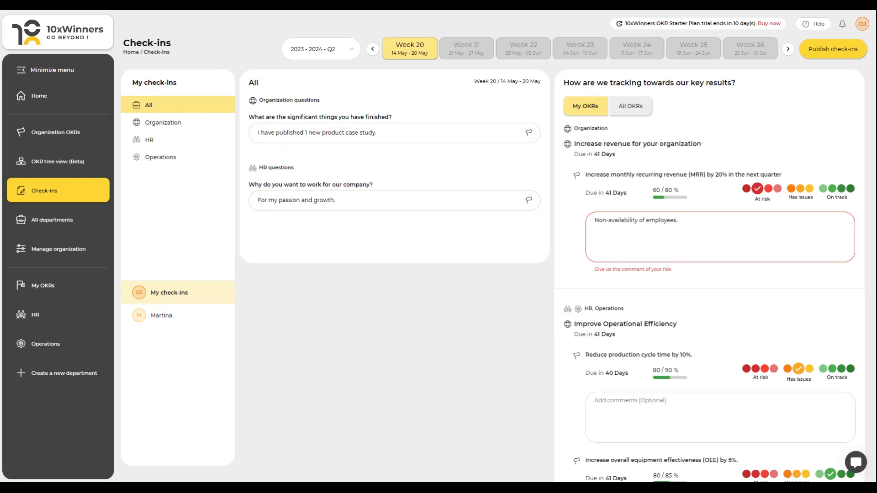
# Step: Publish the Week 20 check-ins with the entered answers, ratings and risk comment
pyautogui.click(768, 215)
pyautogui.click(826, 49)
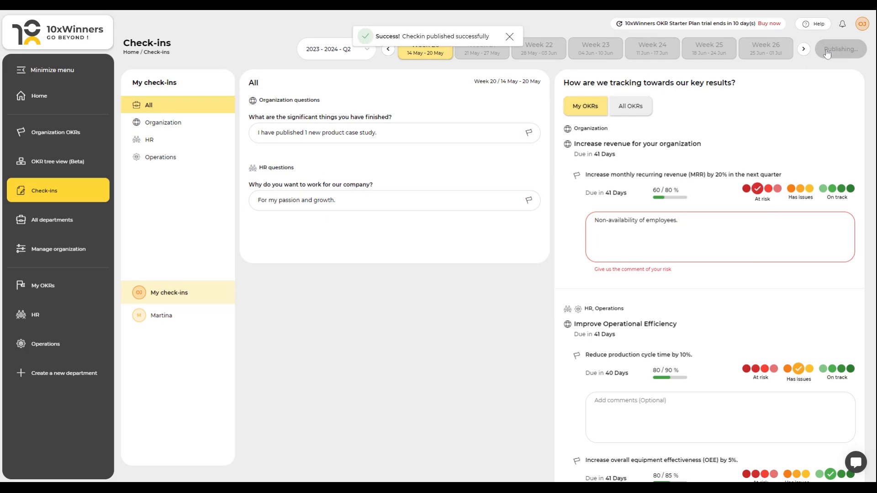